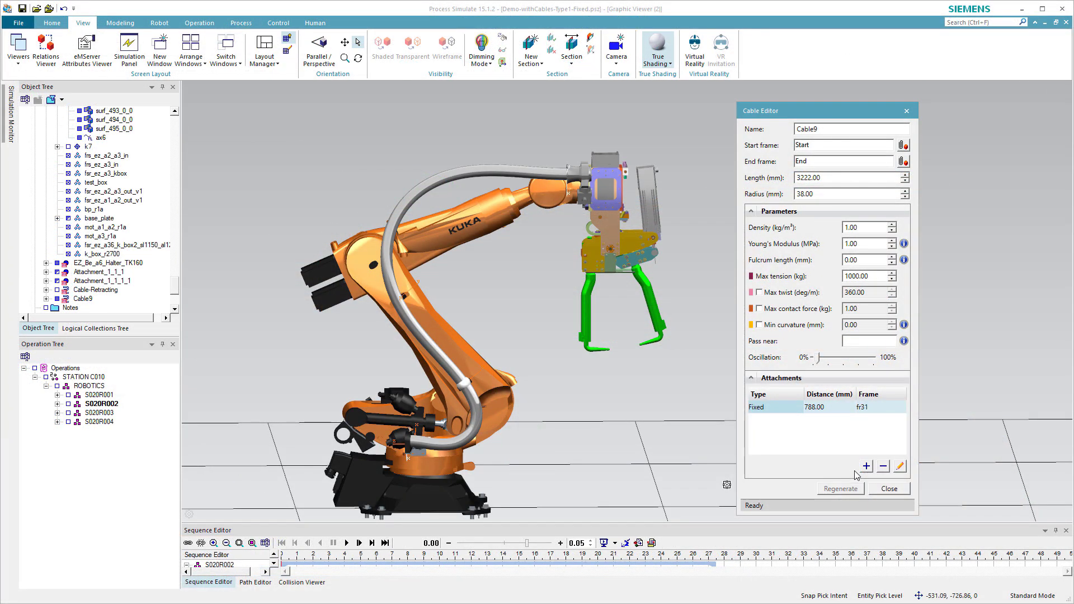
Add a fixed attachment to Cable9 at frame fr30, 1478 mm from the start, and finish editing the cable
click(867, 467)
click(403, 297)
double_click(665, 293)
text(1478)
click(677, 318)
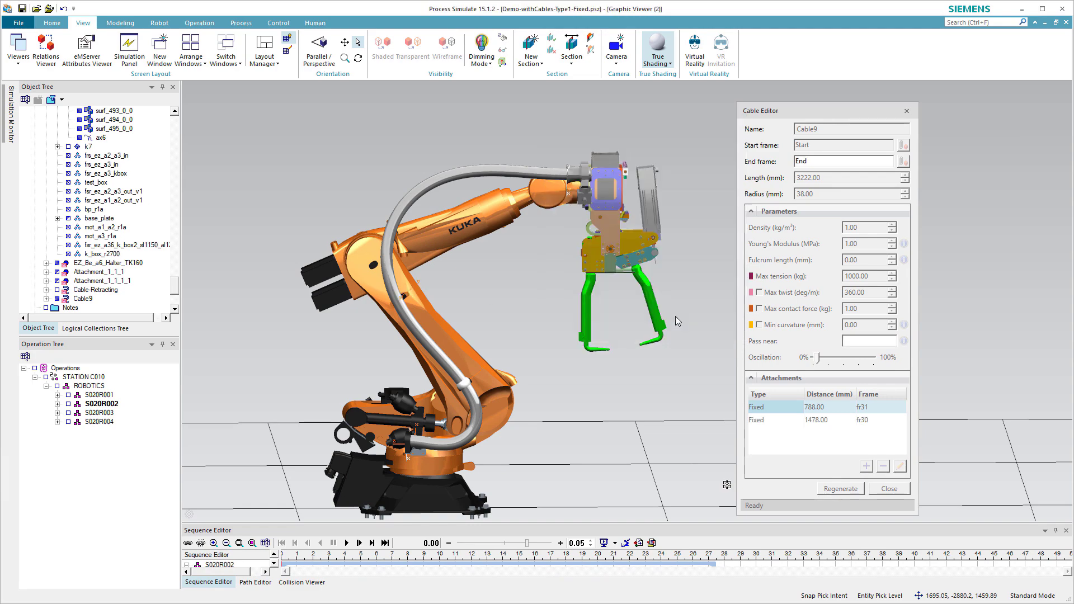
click(889, 489)
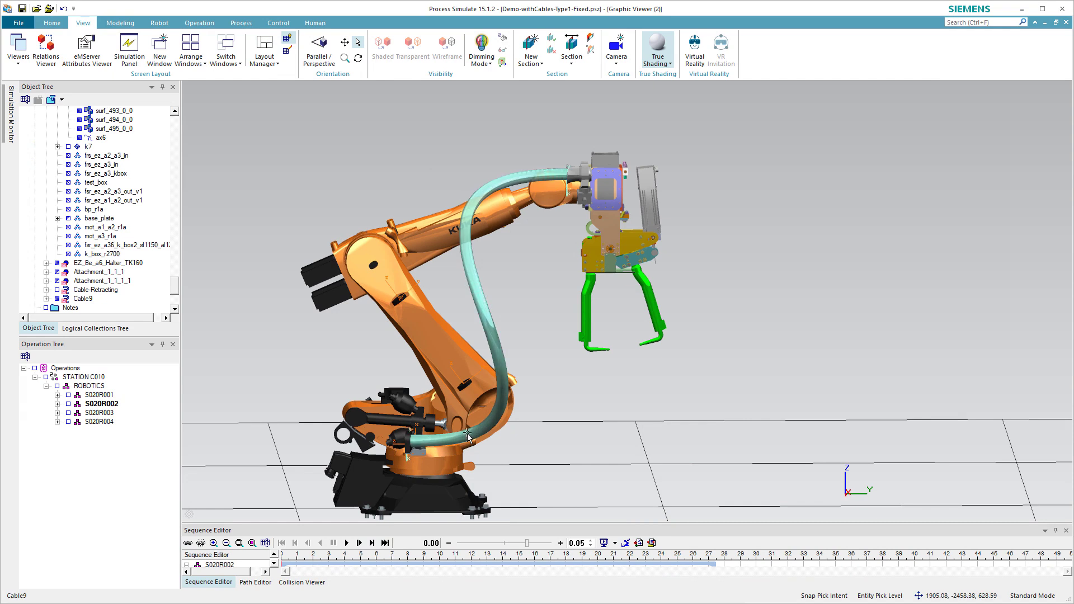
Add a fixed attachment to Cable9 at frame fr31 on the lower arm, 788 mm from the start, and regenerate the cable
click(467, 435)
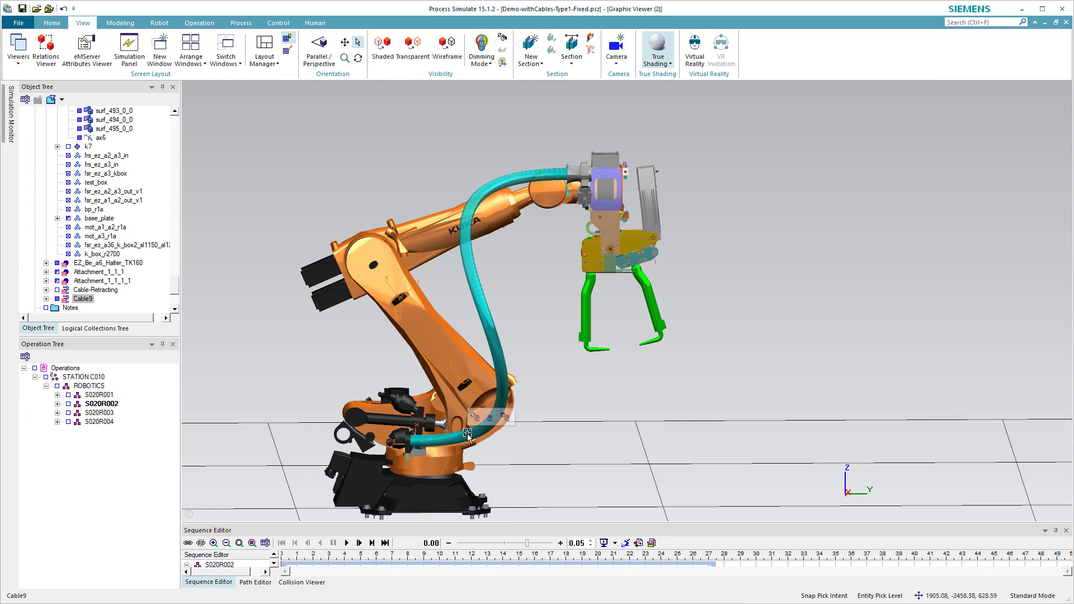
click(491, 418)
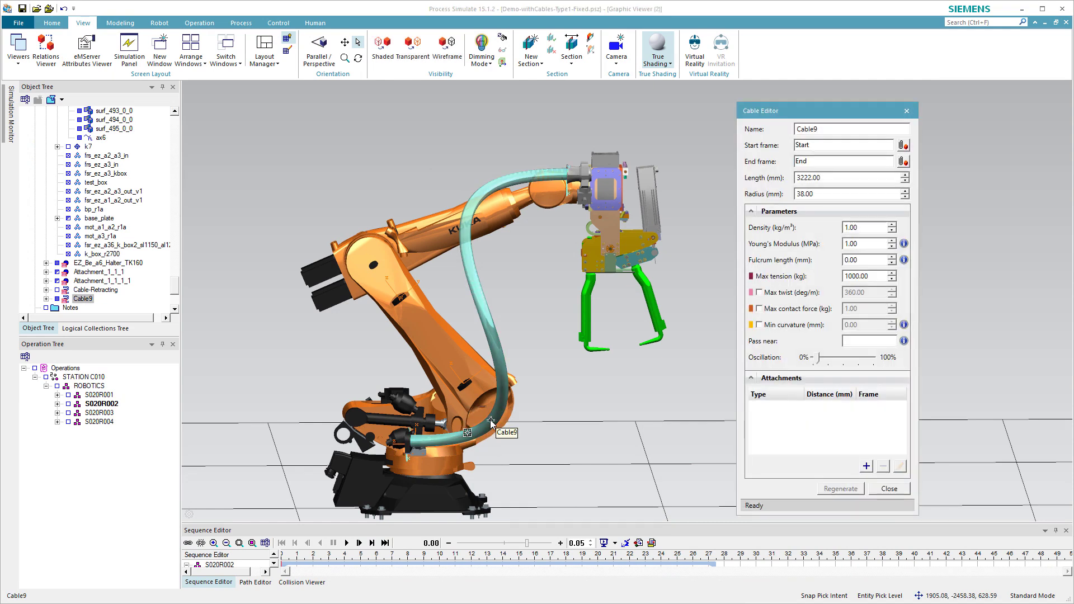
click(866, 467)
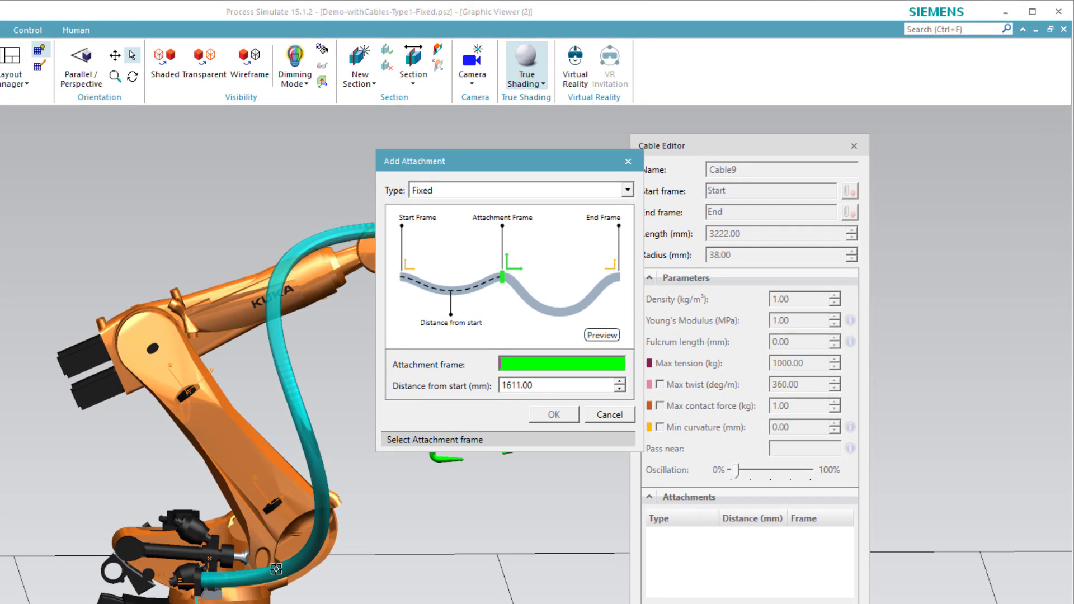
click(284, 497)
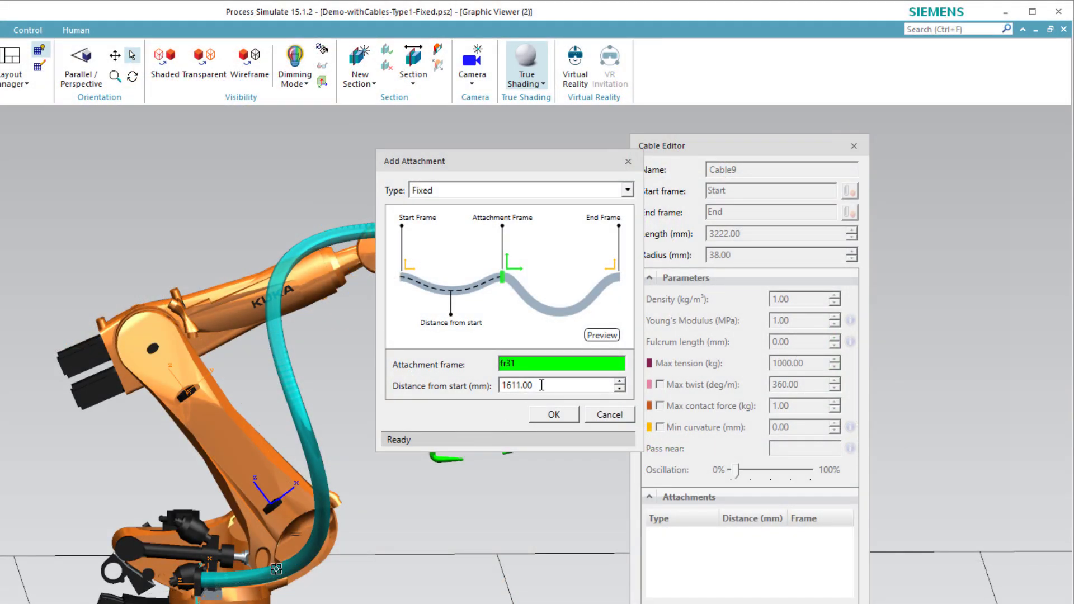
double_click(542, 385)
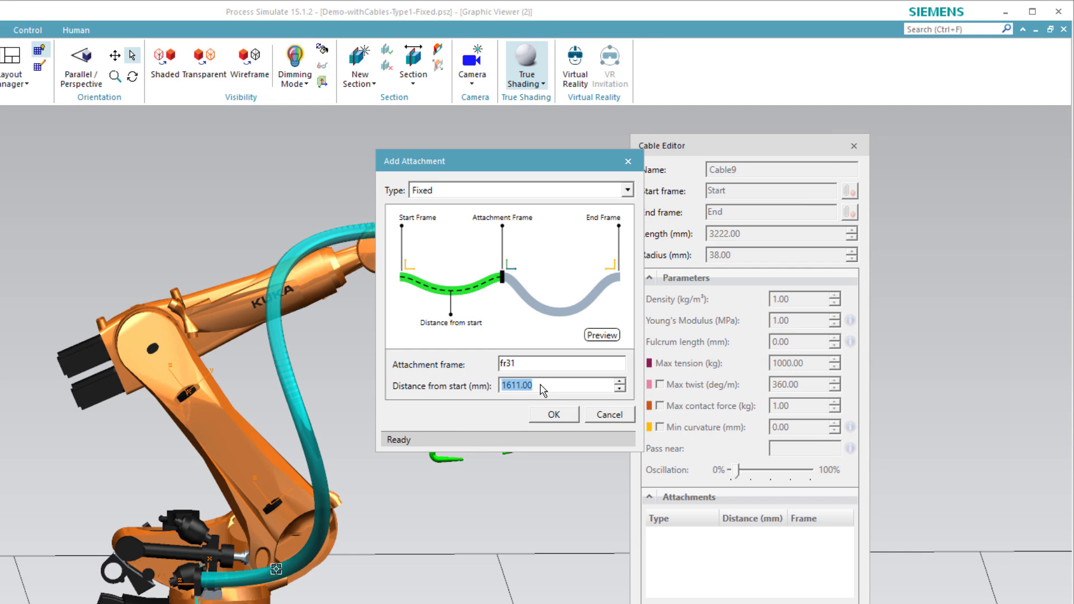
text(788)
click(602, 336)
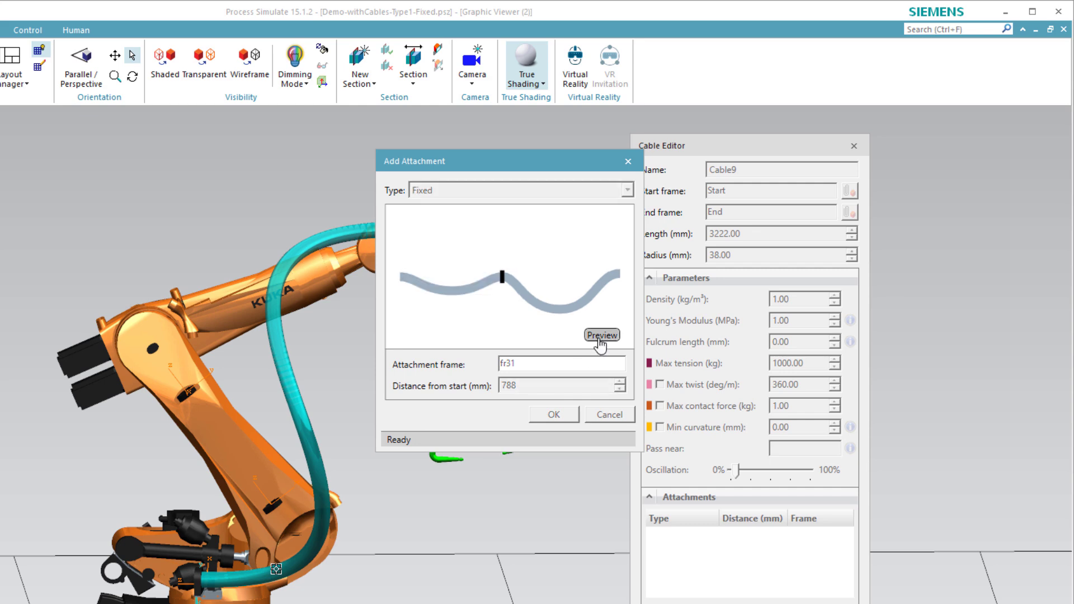
click(554, 415)
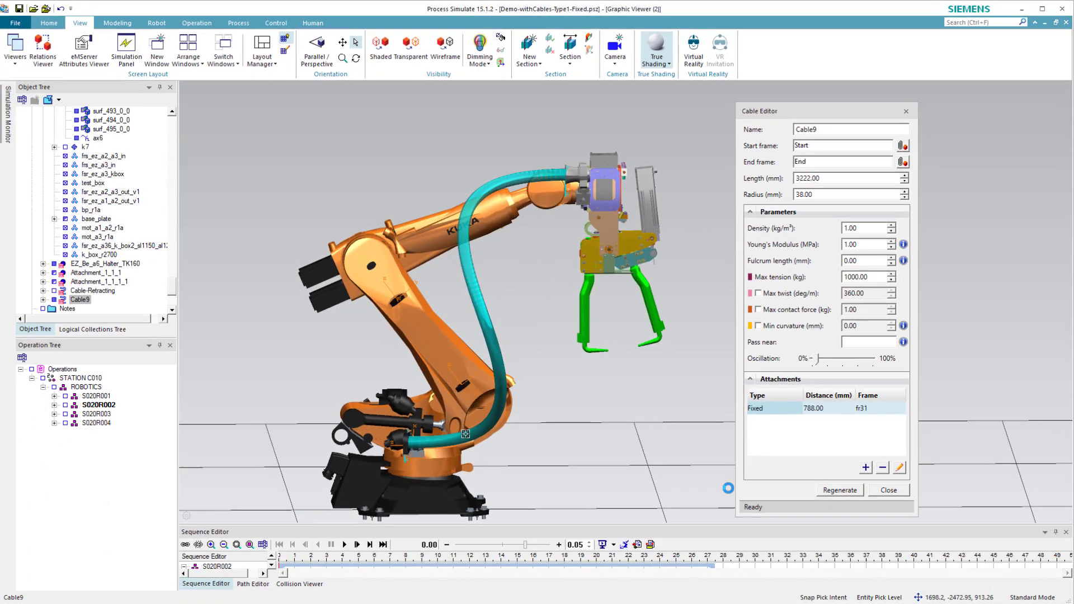
click(810, 515)
click(828, 489)
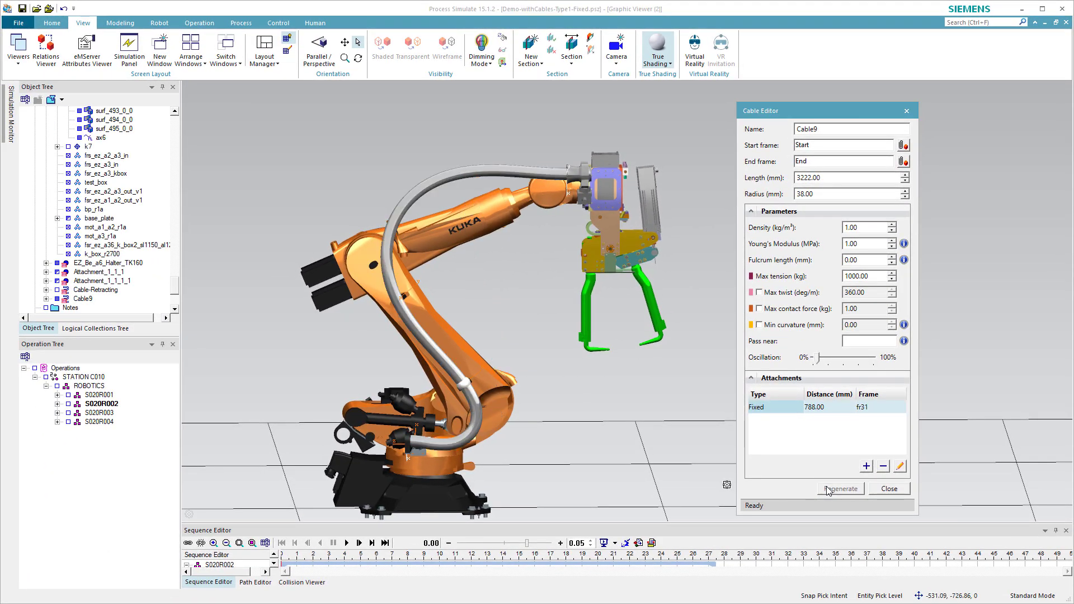
Add a second fixed attachment to Cable9 at frame fr30, 1478 mm from the start, and regenerate the cable
click(866, 466)
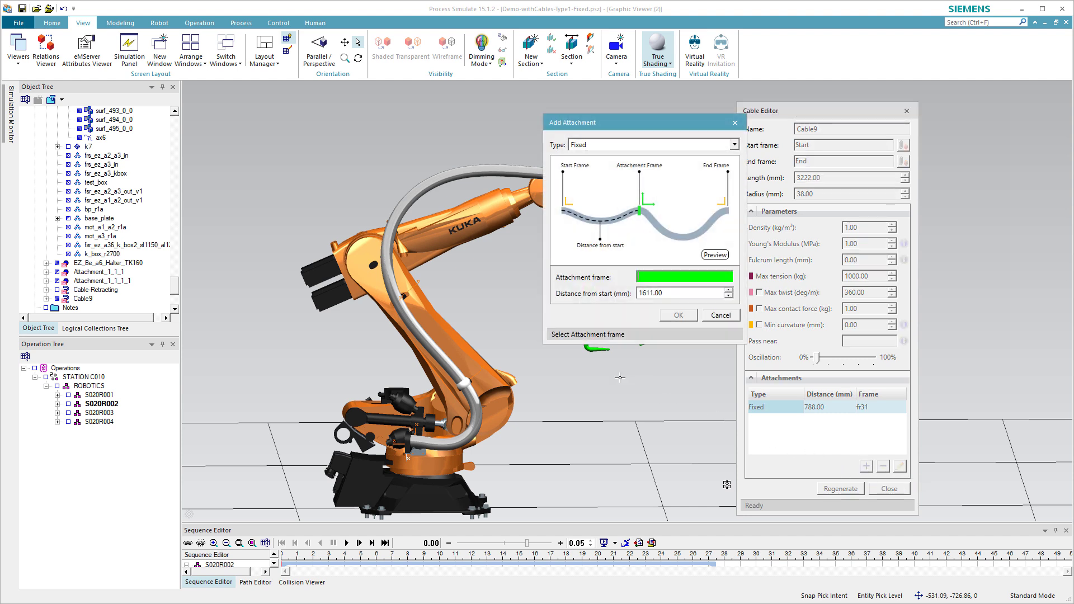
click(411, 289)
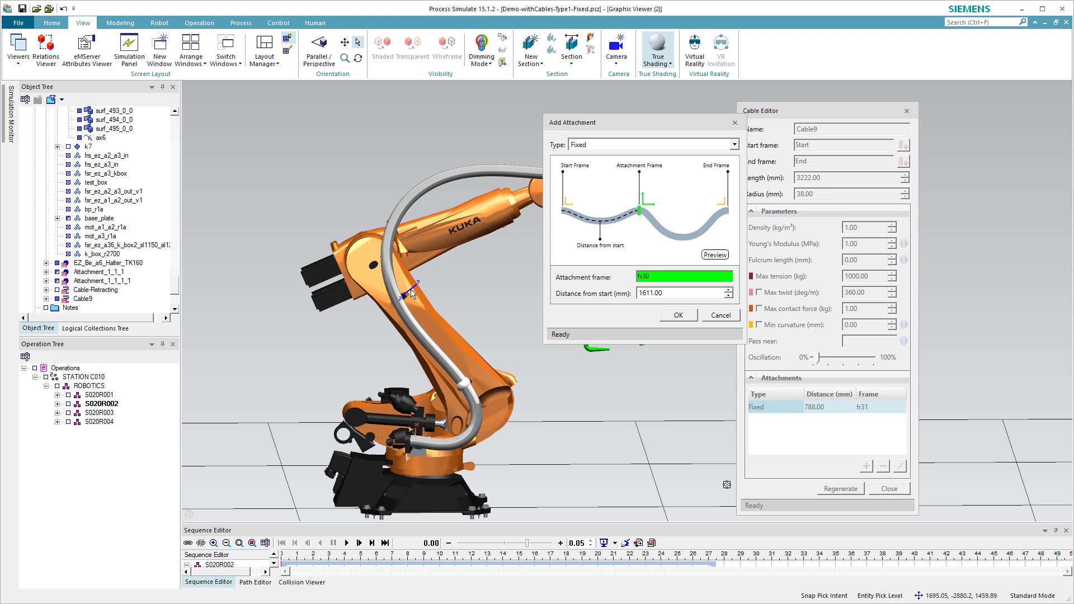
click(669, 298)
text(1)
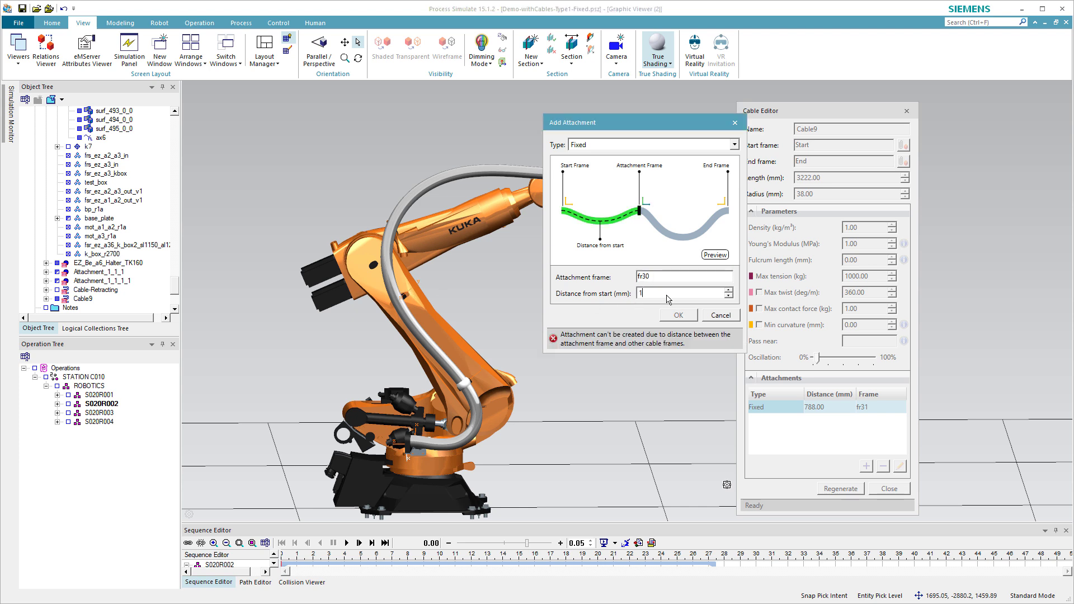
text(478)
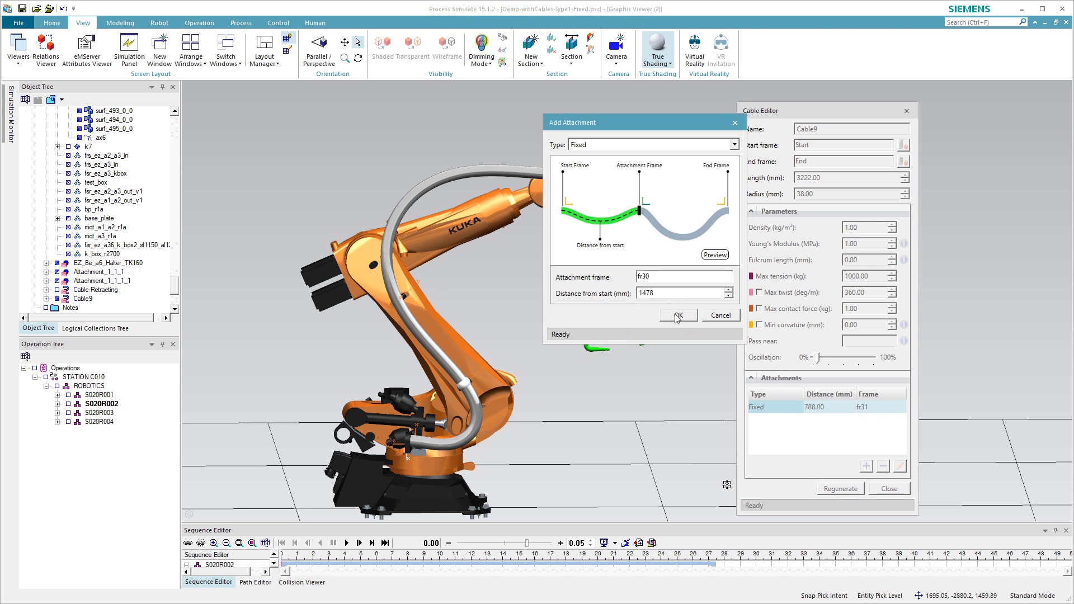
click(678, 316)
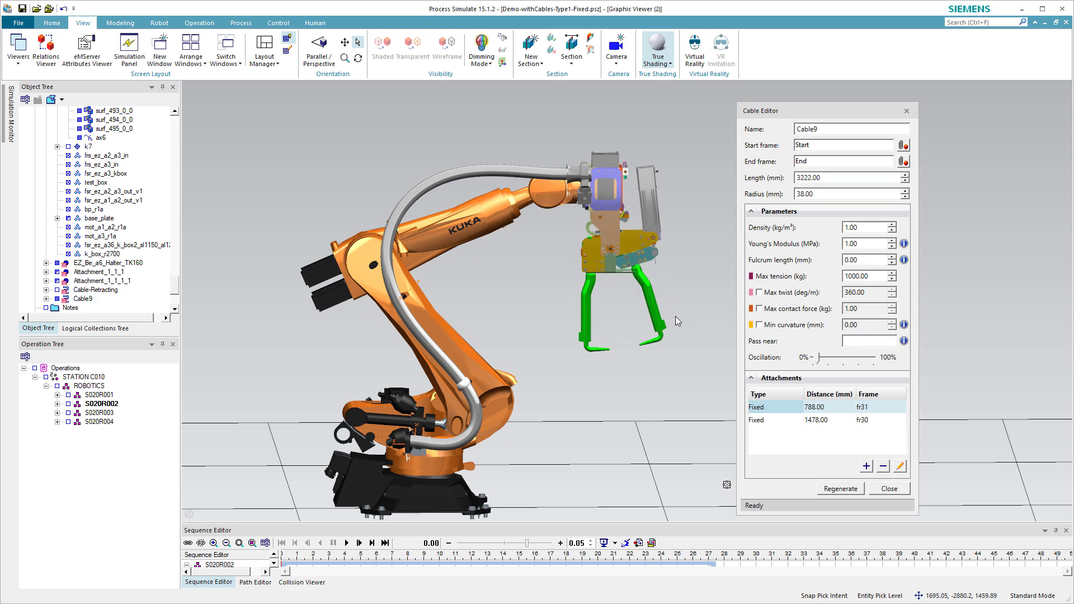
click(837, 489)
click(889, 489)
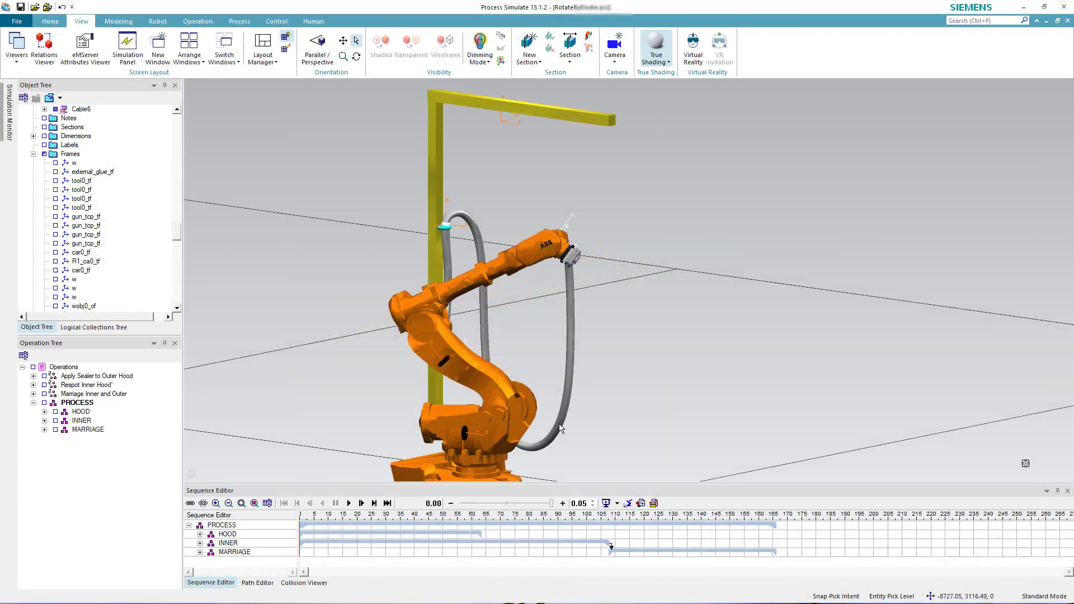
Start a new attachment of type Rotating on Cable6 and preview its motion
click(559, 423)
click(582, 408)
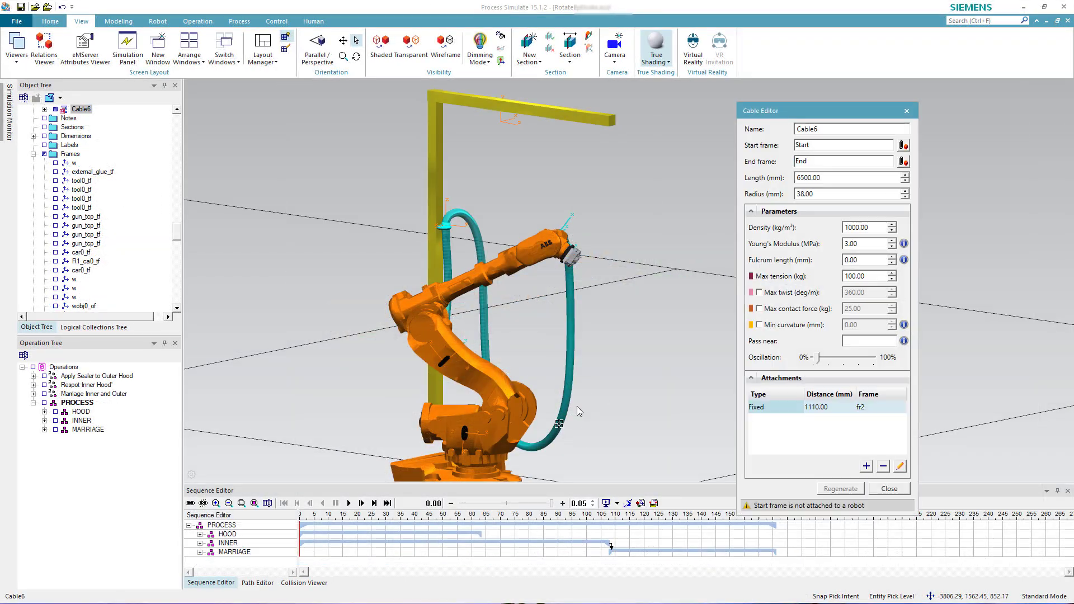
click(866, 467)
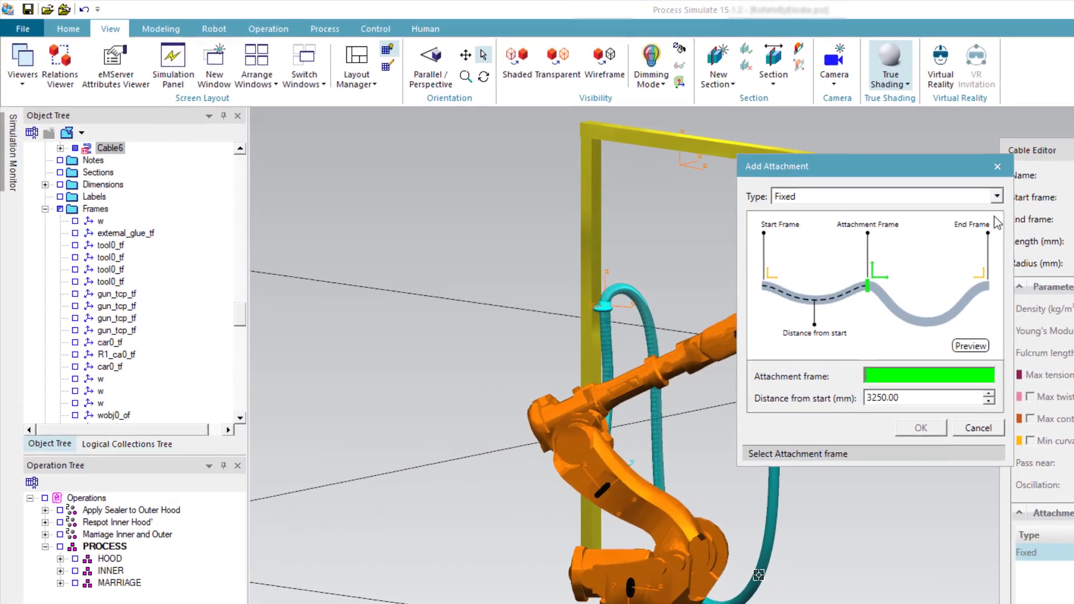
click(734, 144)
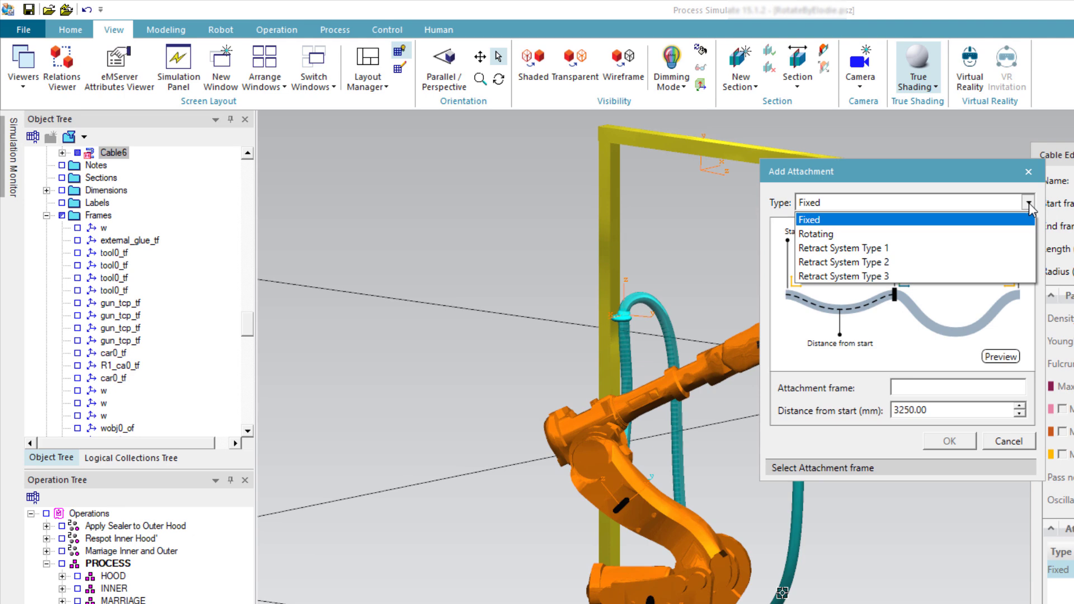
click(1020, 235)
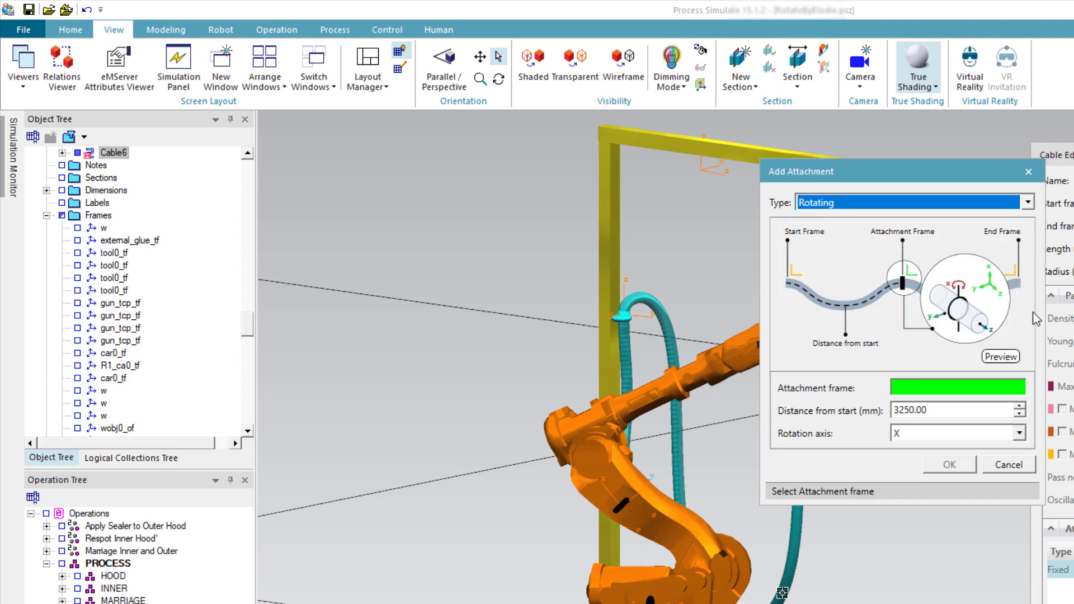
click(1001, 356)
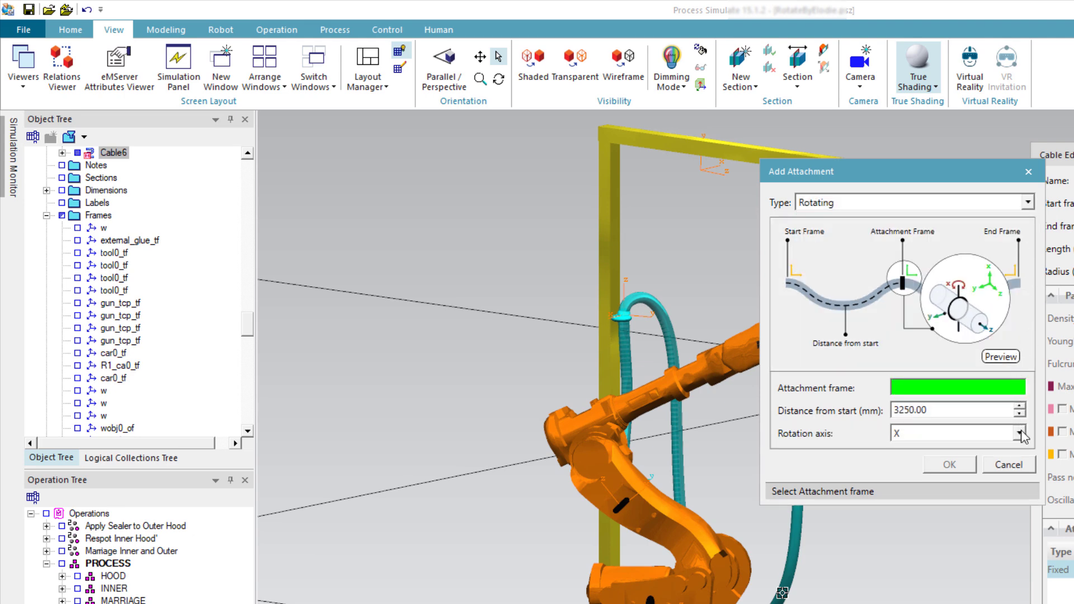
Create the rotating attachment about the Y axis at frame fr4 on the yellow beam, 2600 mm from the cable's start
click(1021, 437)
click(1012, 459)
click(1000, 357)
click(1003, 386)
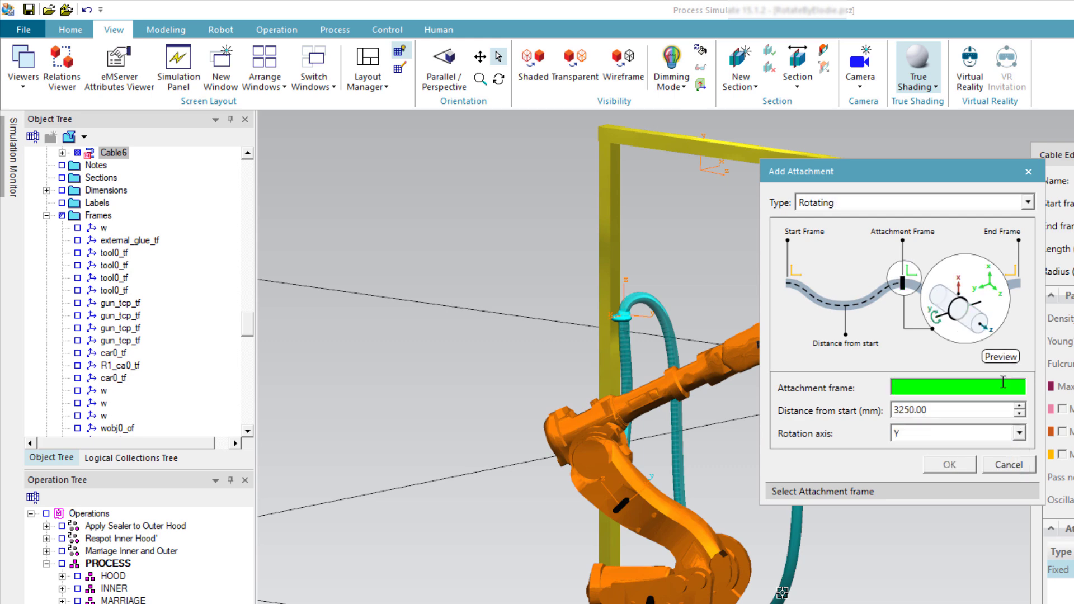
click(721, 175)
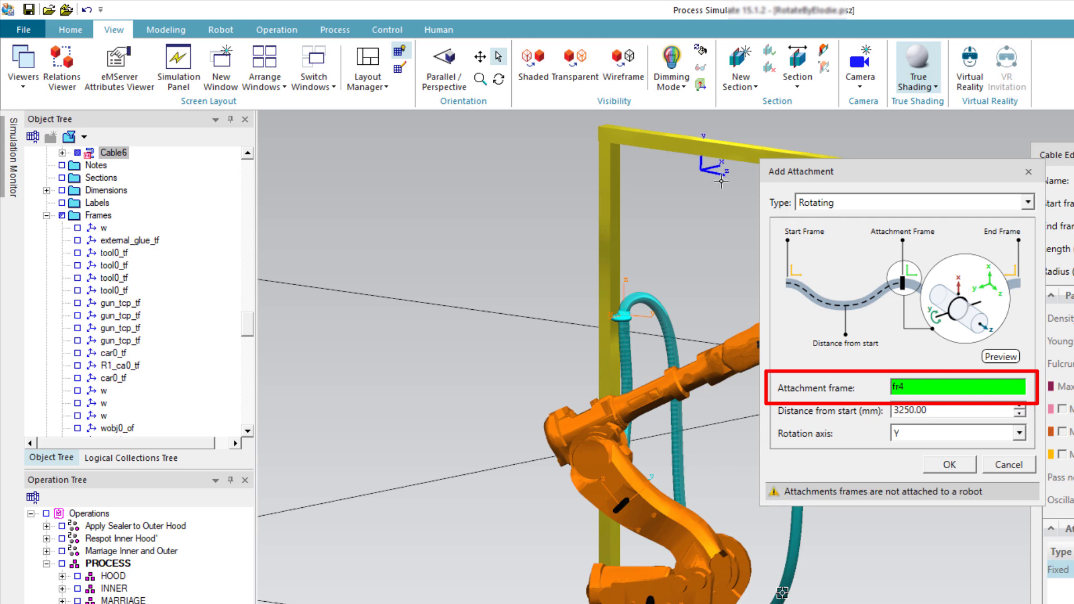
click(933, 412)
text(2600)
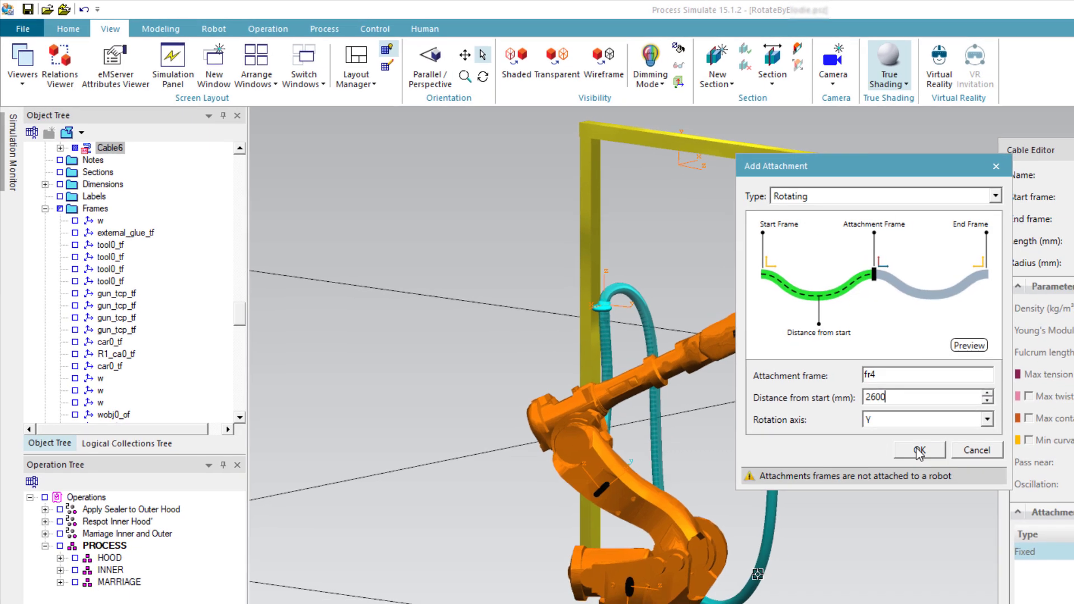
click(950, 465)
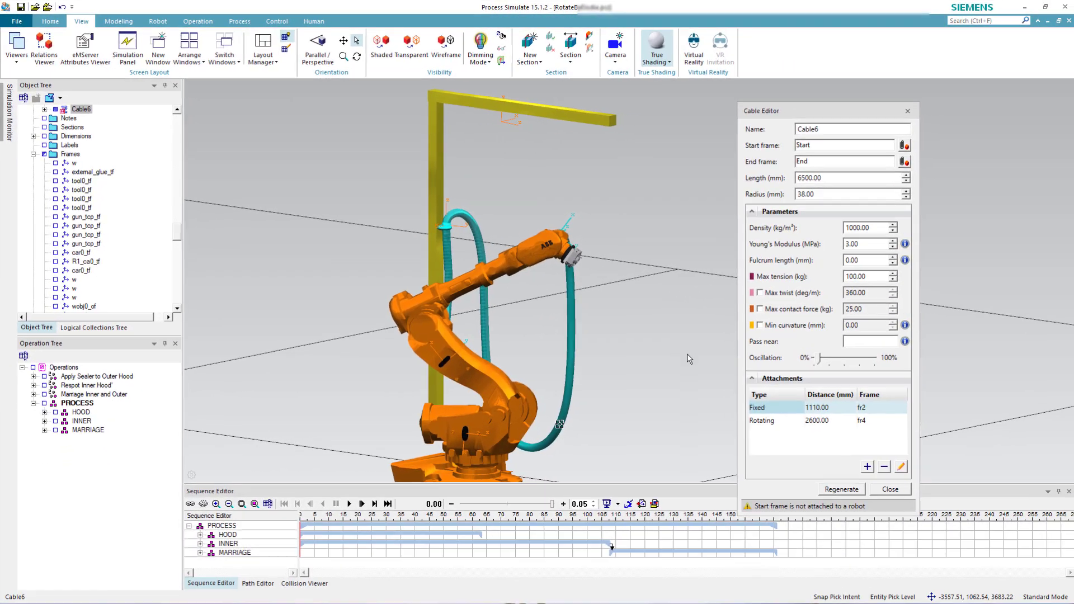
Regenerate Cable6 with its new attachment and play the simulation
click(714, 445)
click(839, 490)
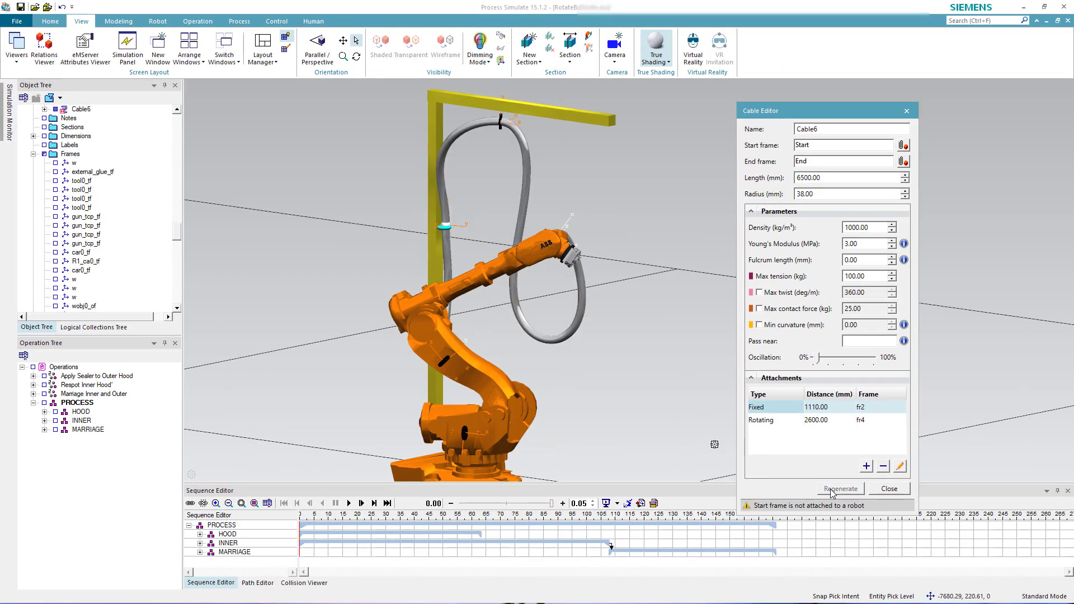
click(880, 490)
click(349, 504)
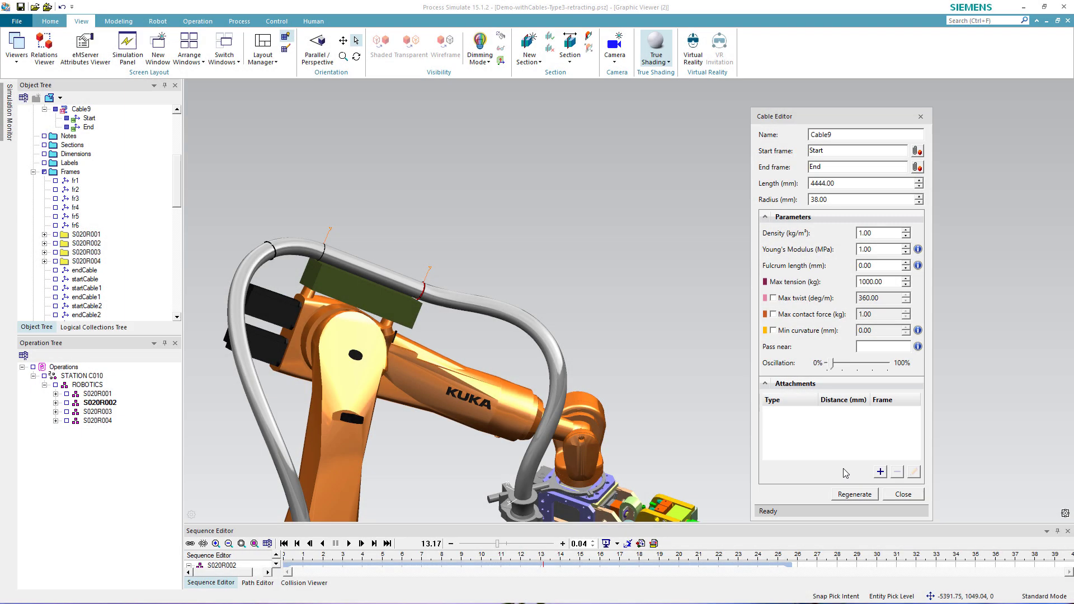
Start a new attachment on Cable9, set its type to Retract System Type 1 and preview how it works
click(881, 472)
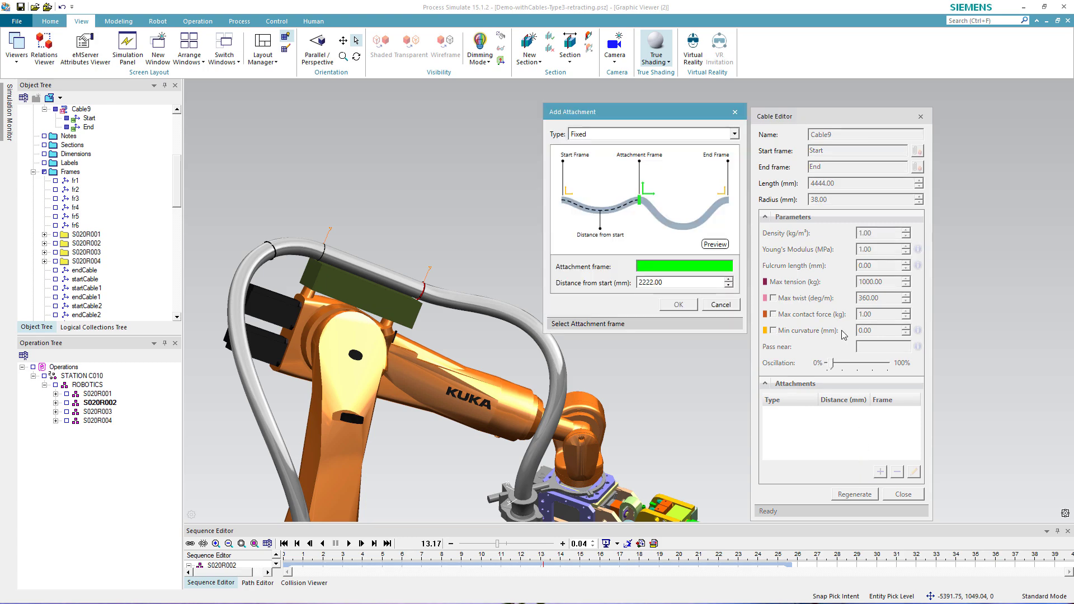
click(734, 135)
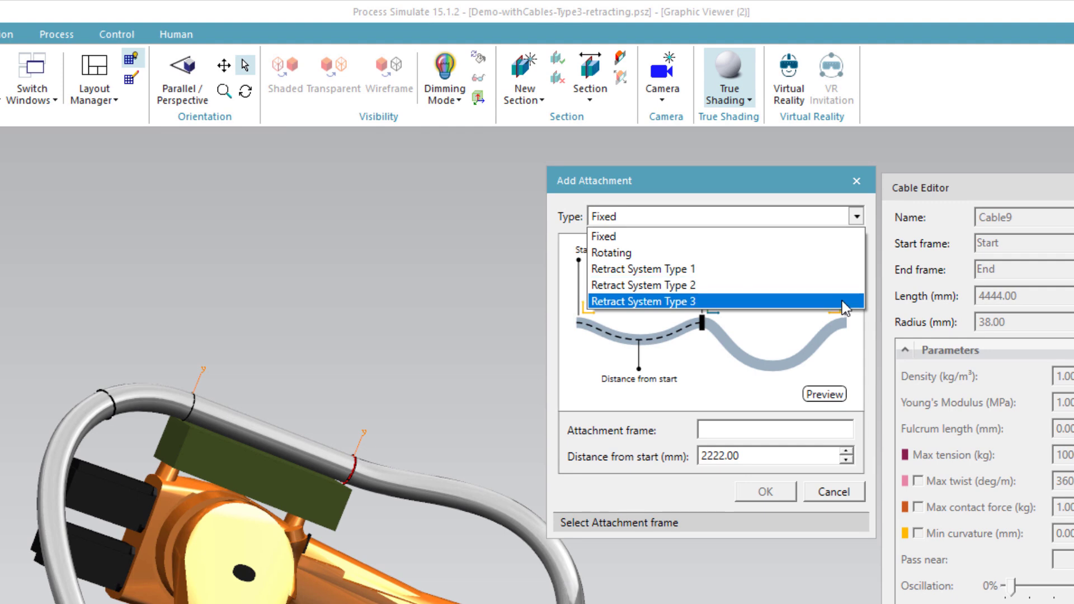
click(838, 272)
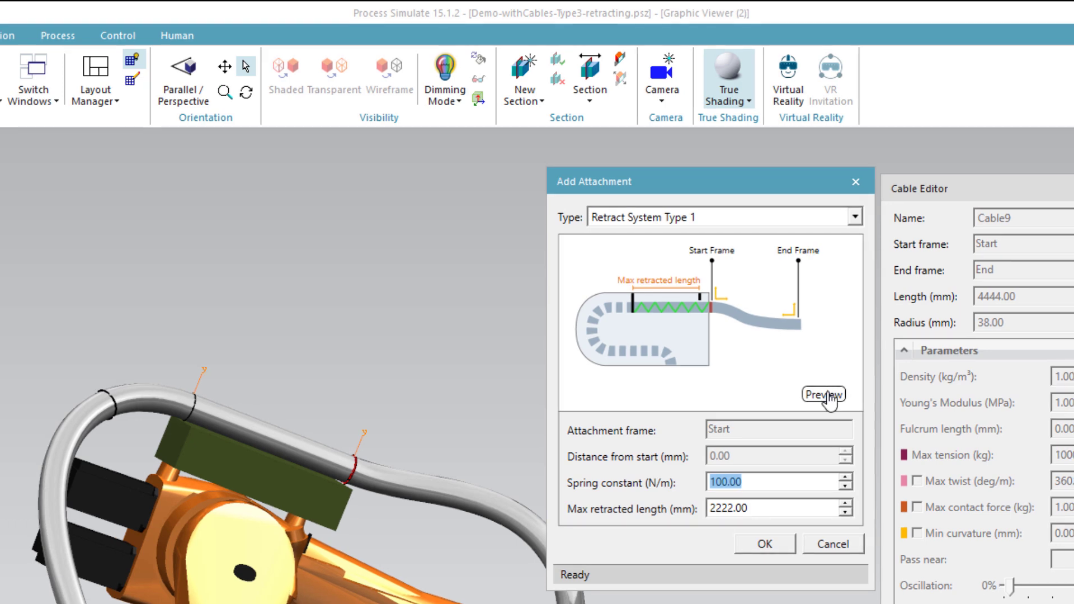
click(826, 395)
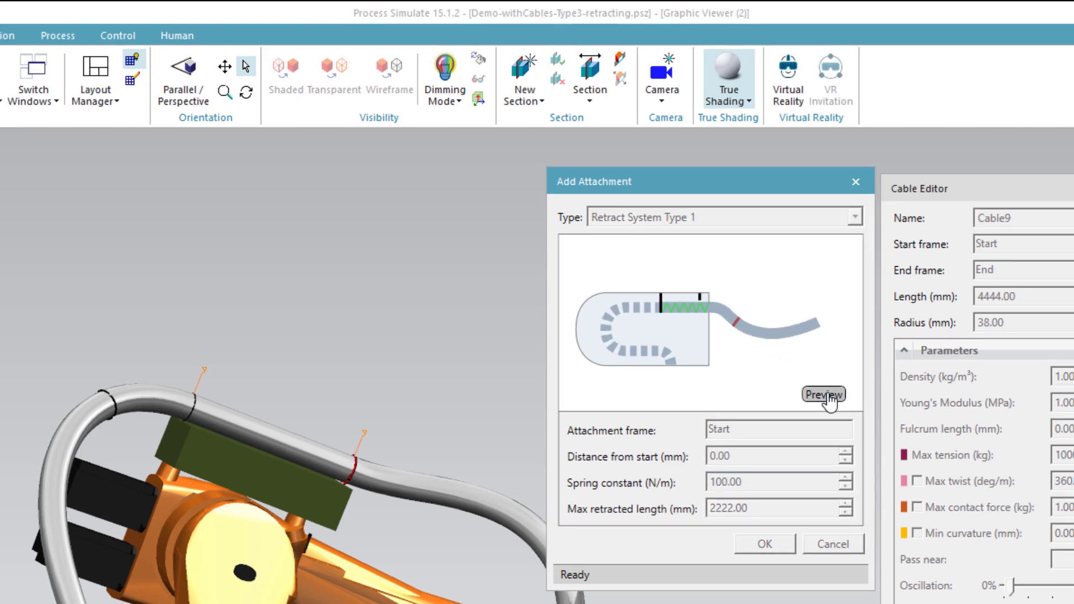
click(828, 396)
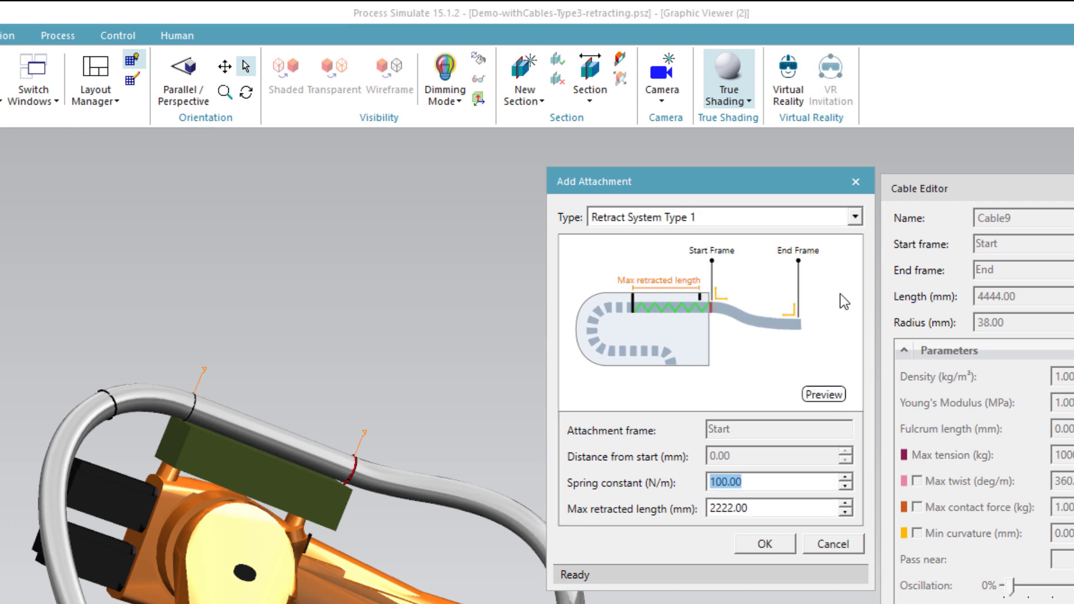
Switch the attachment type to Retract System Type 2 and preview how it works
click(854, 217)
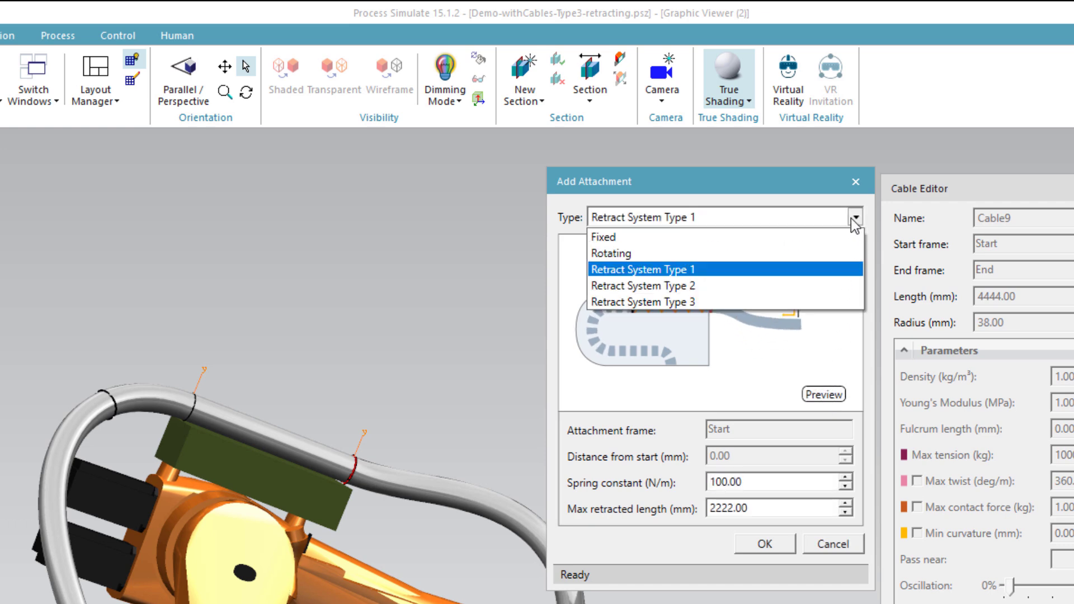
click(843, 286)
click(833, 396)
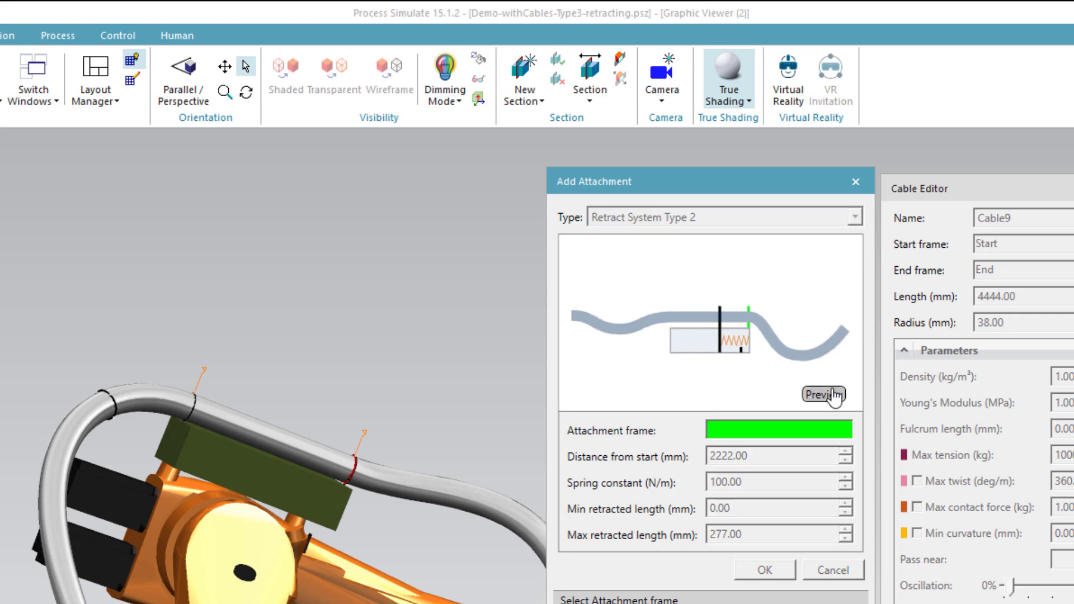
click(833, 396)
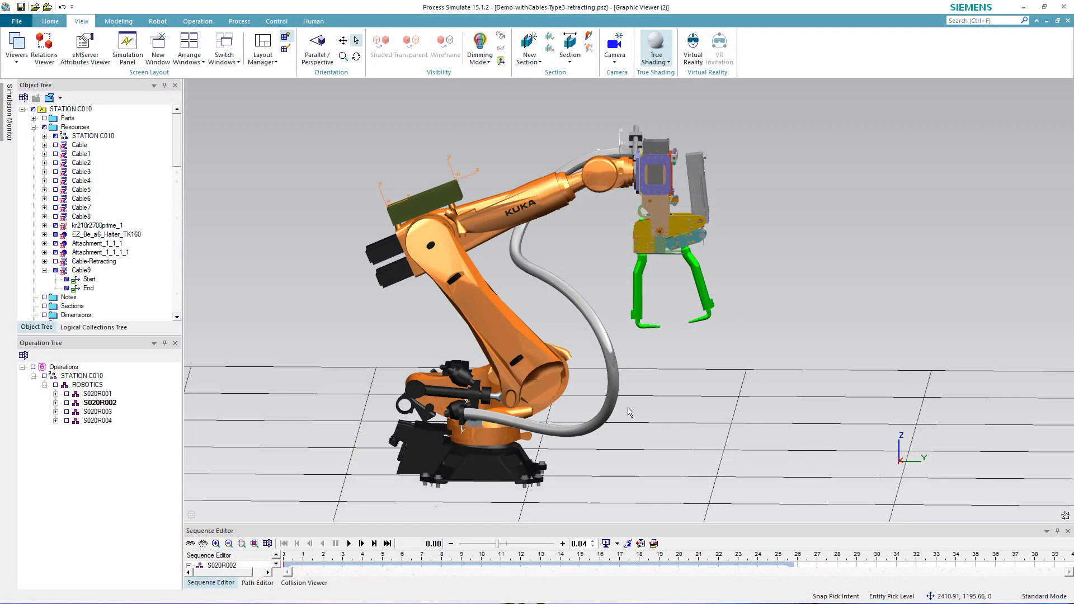
Start a Retract System Type 3 attachment on Cable9, with fr4RetractAttach as the primary attachment frame, 3100 mm from the cable's start
double_click(614, 410)
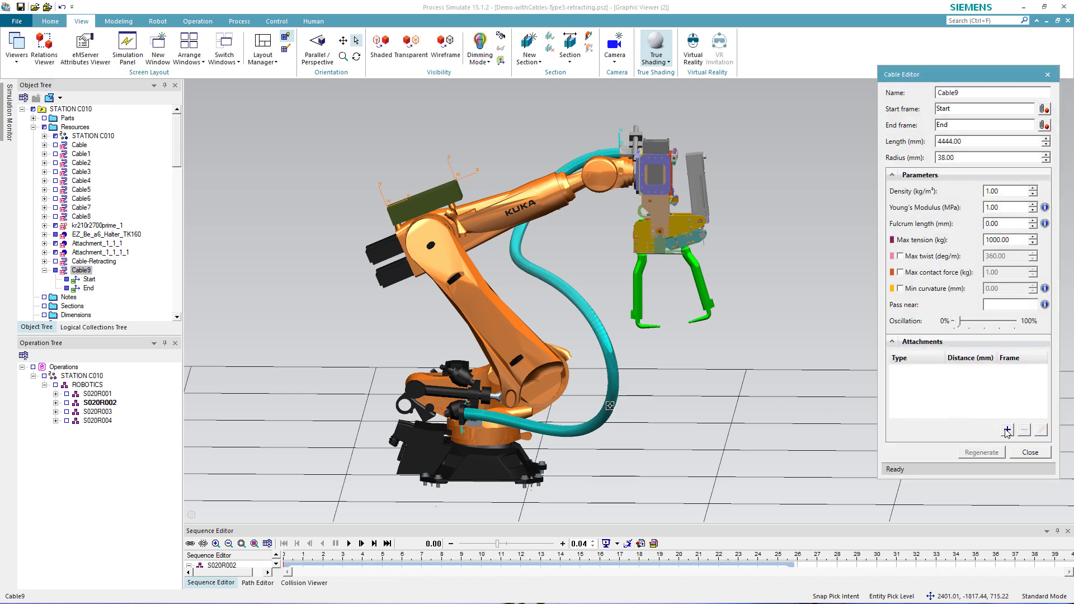
click(1007, 431)
click(863, 133)
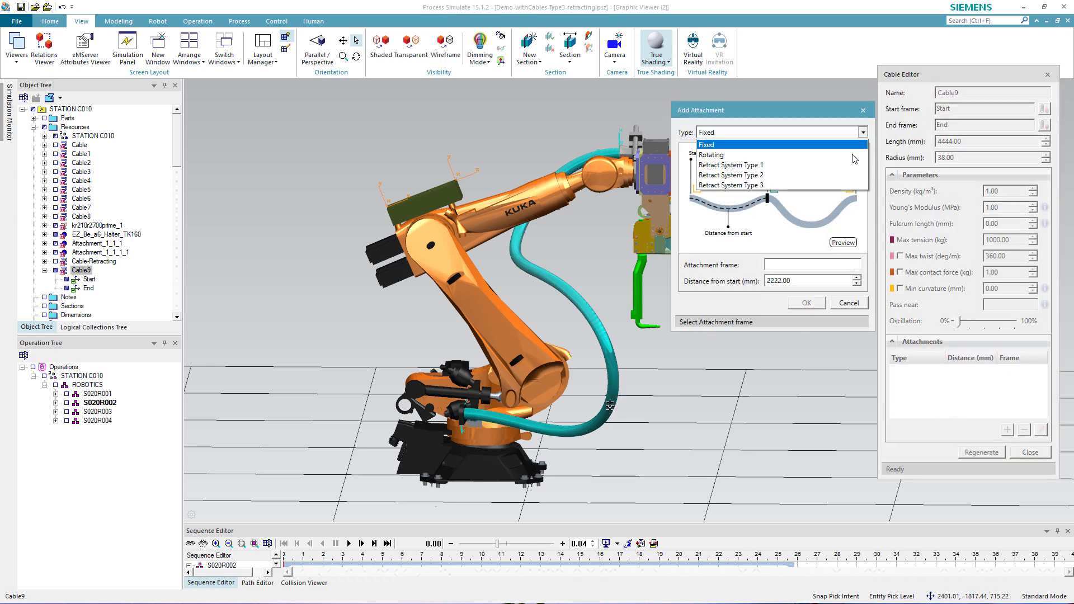
click(852, 190)
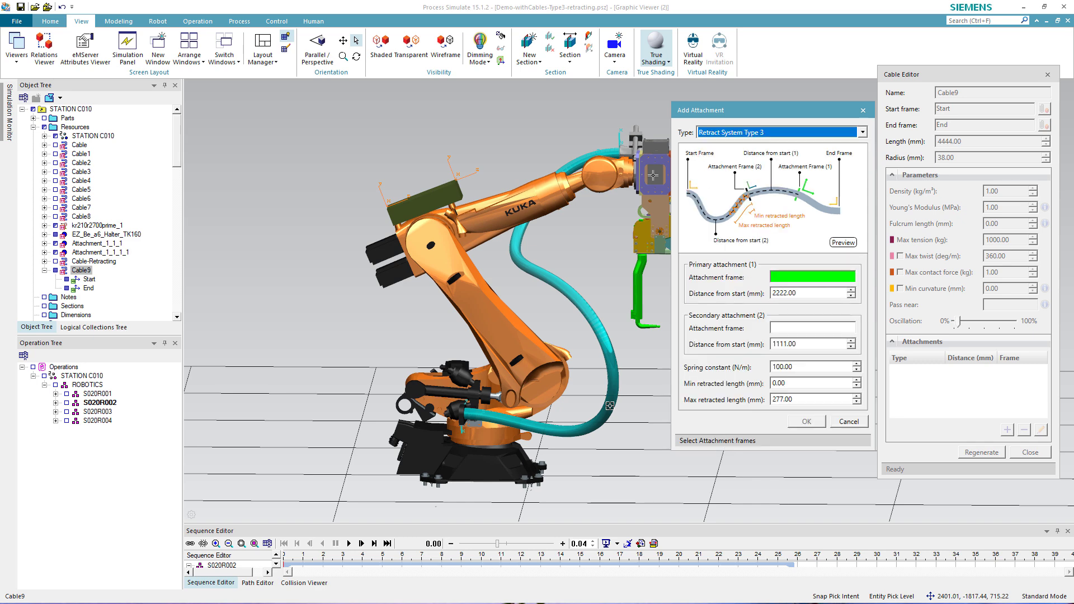
click(469, 176)
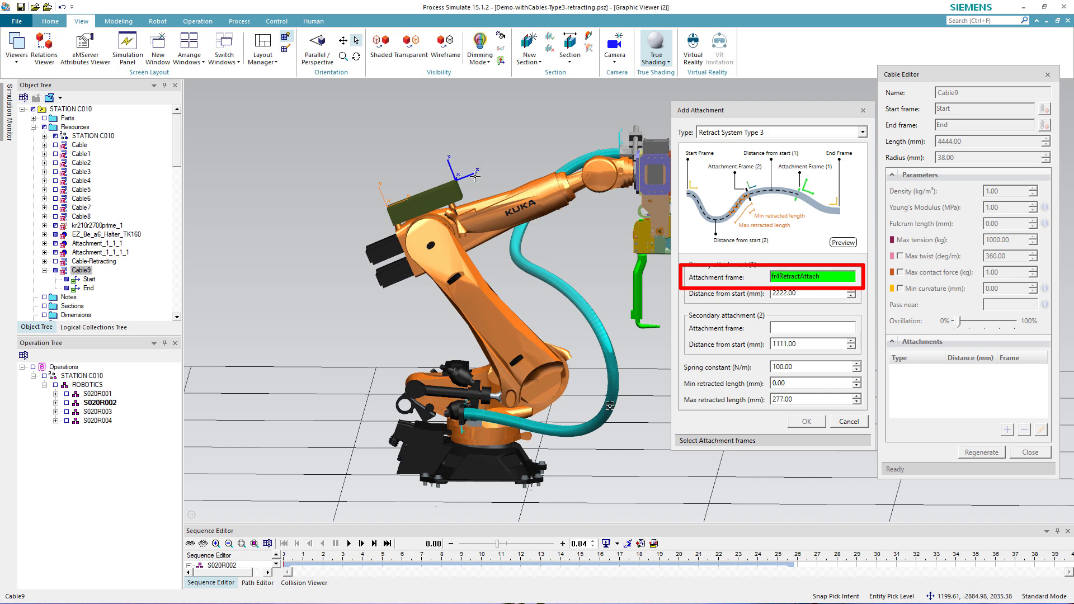
click(802, 291)
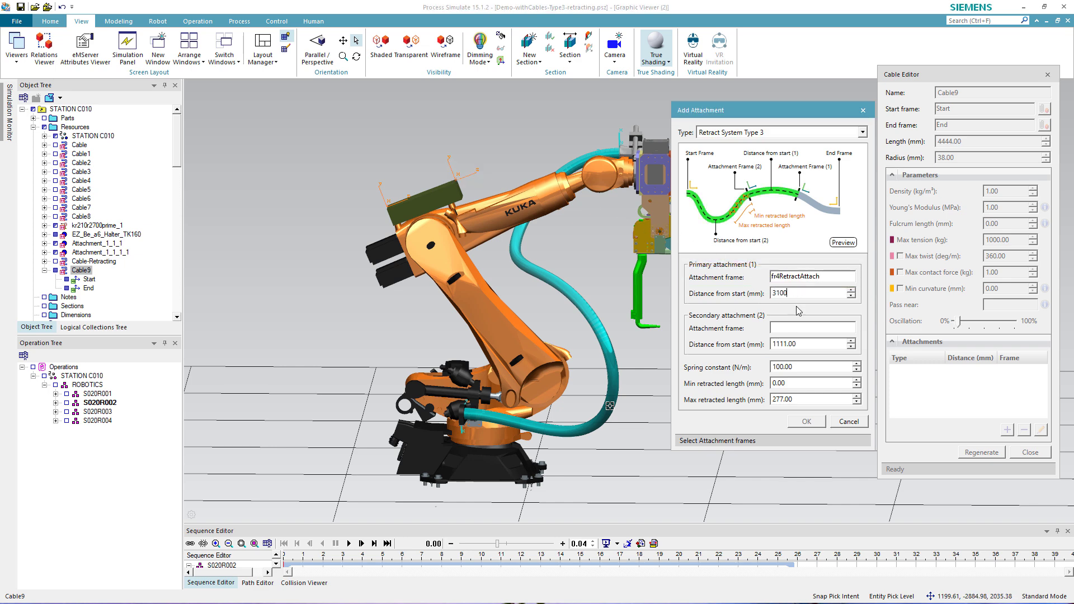
Set the secondary attachment to frame fr34 at 2555 mm from the cable's start and create the retract attachment
click(794, 329)
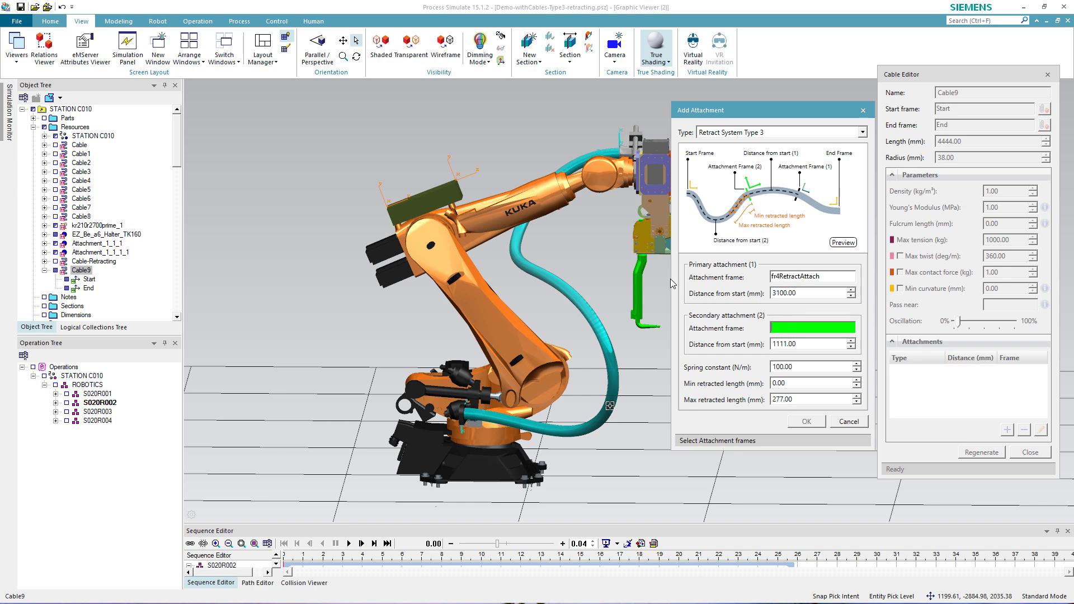
click(382, 194)
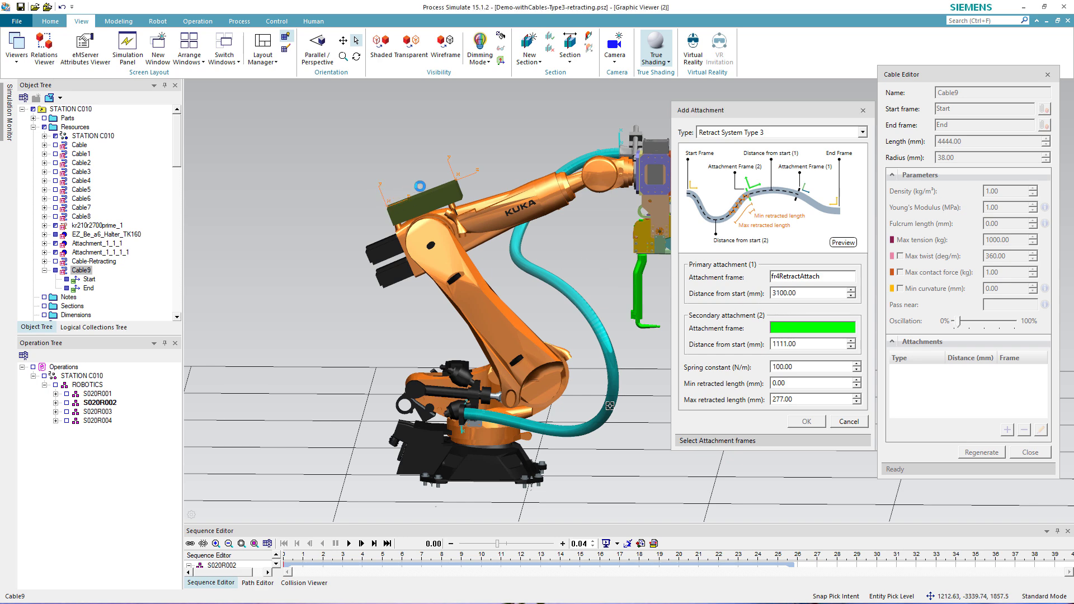
click(811, 344)
text(2555)
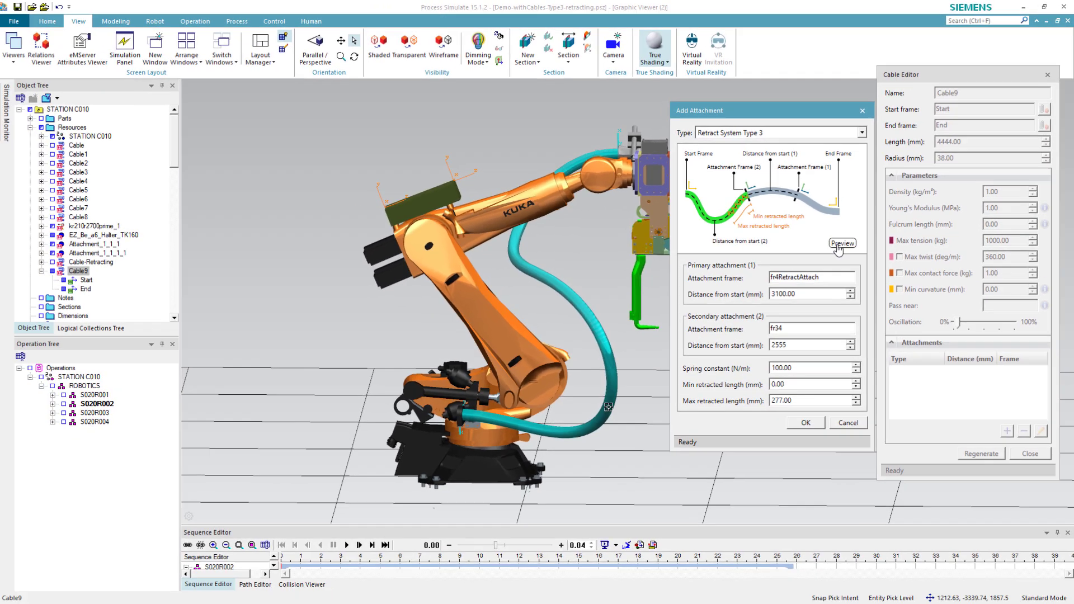
click(768, 321)
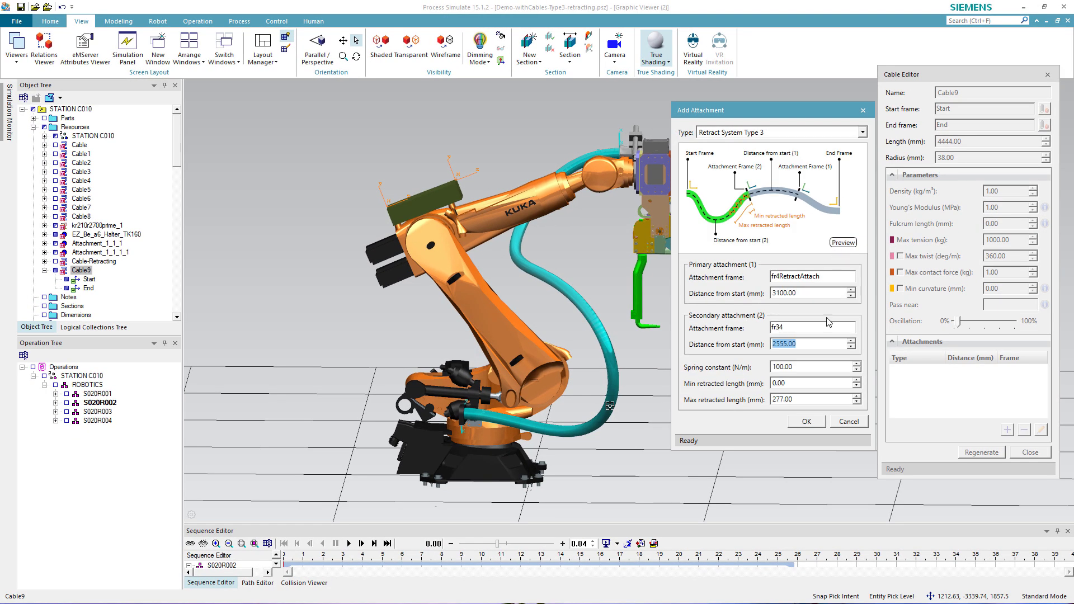
click(810, 420)
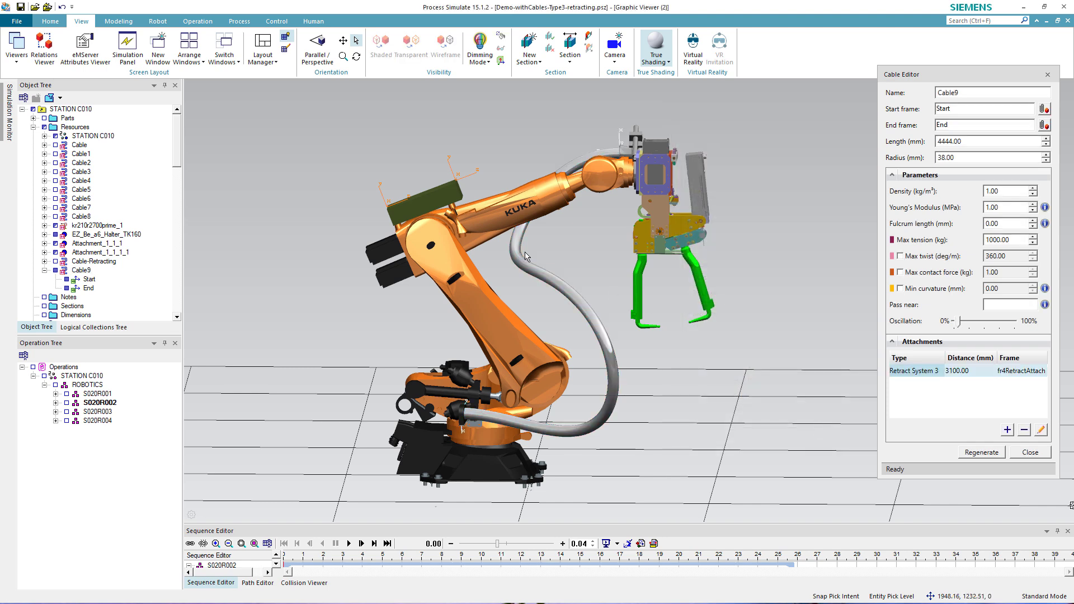
Move frame fr34 at the rear of the green retract unit 38 mm along its own Y axis
right_click(380, 197)
click(404, 228)
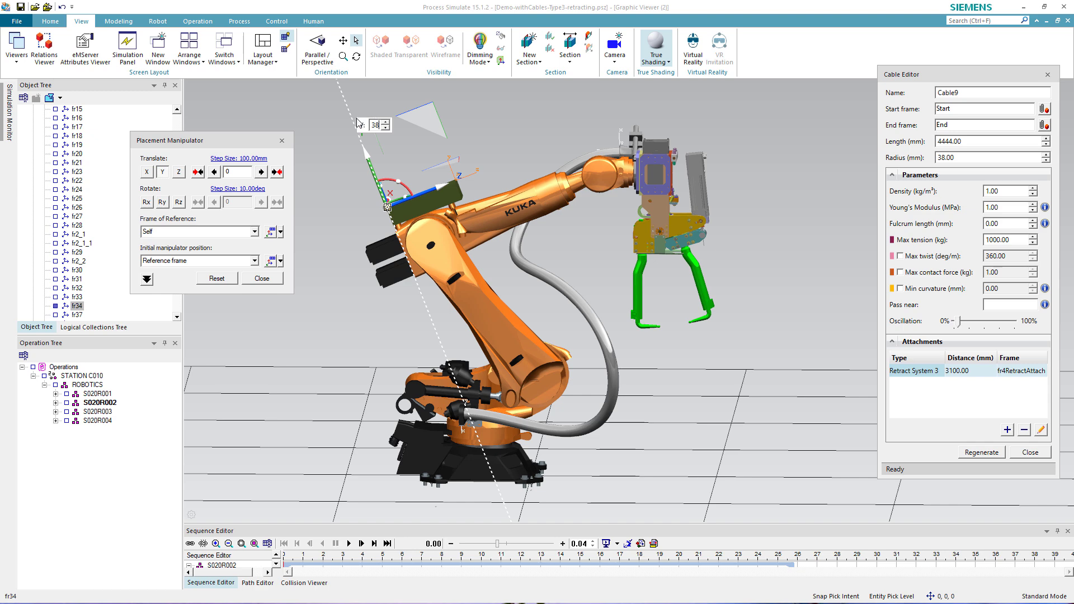
key(Return)
click(262, 279)
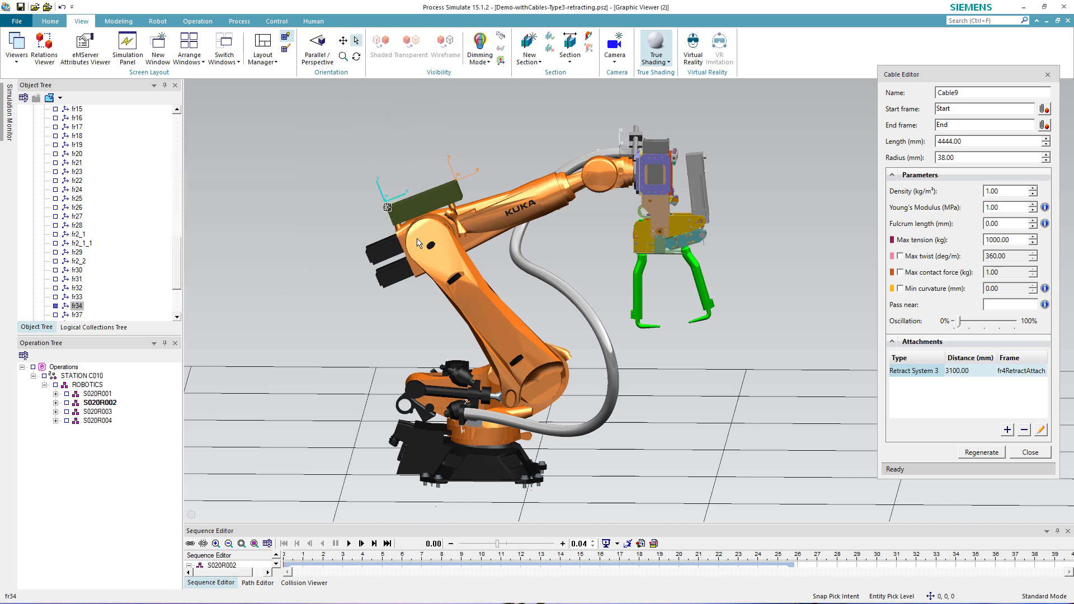
Move frame fr4RetractAttach at the front of the green retract unit 38 mm along its own Y axis
right_click(454, 172)
click(470, 216)
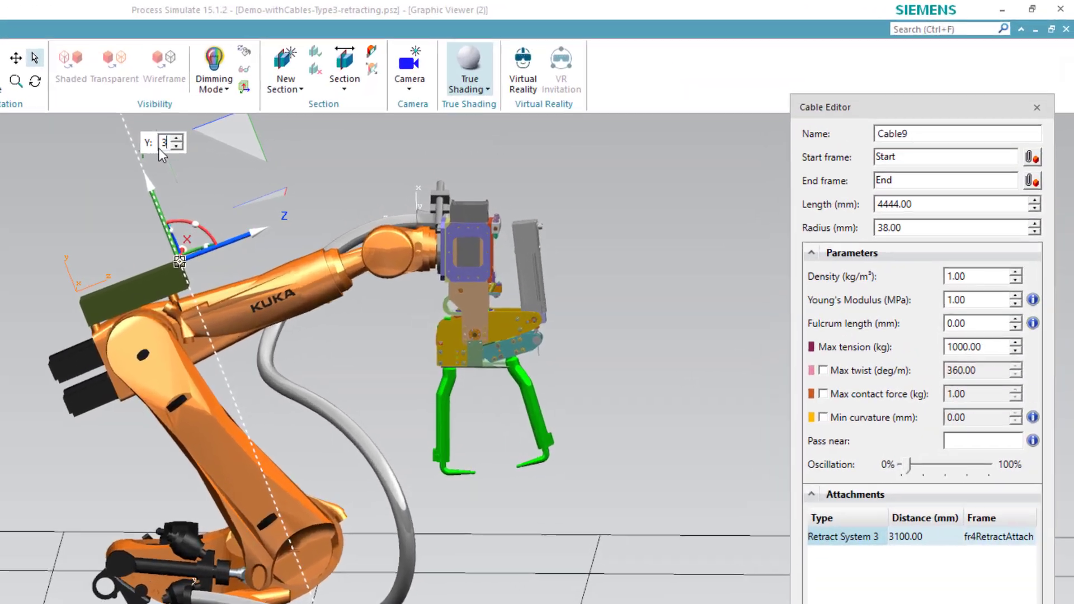
text(38)
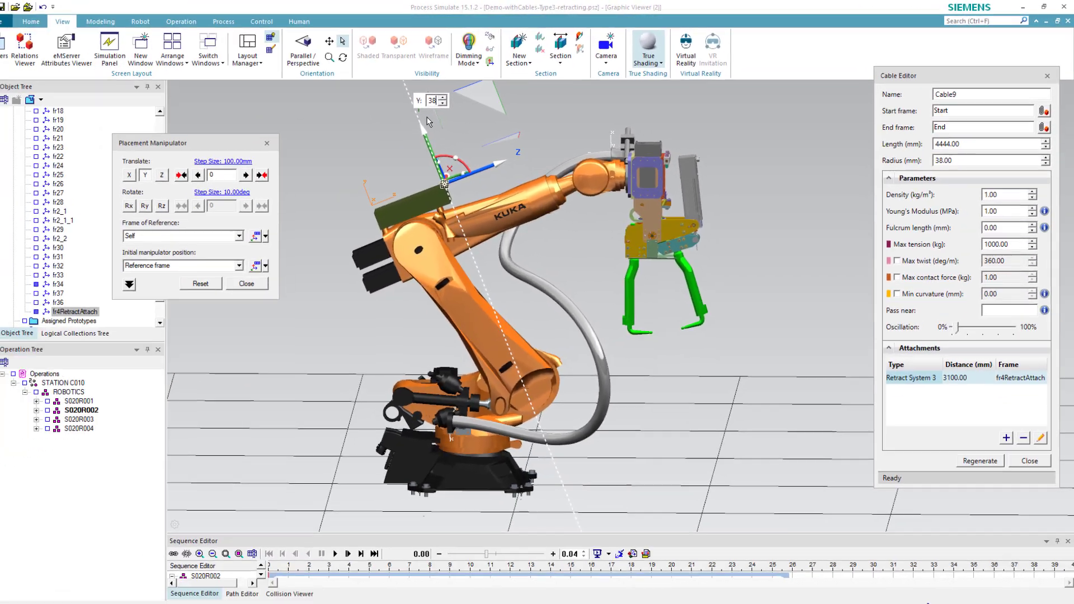
key(Return)
click(263, 279)
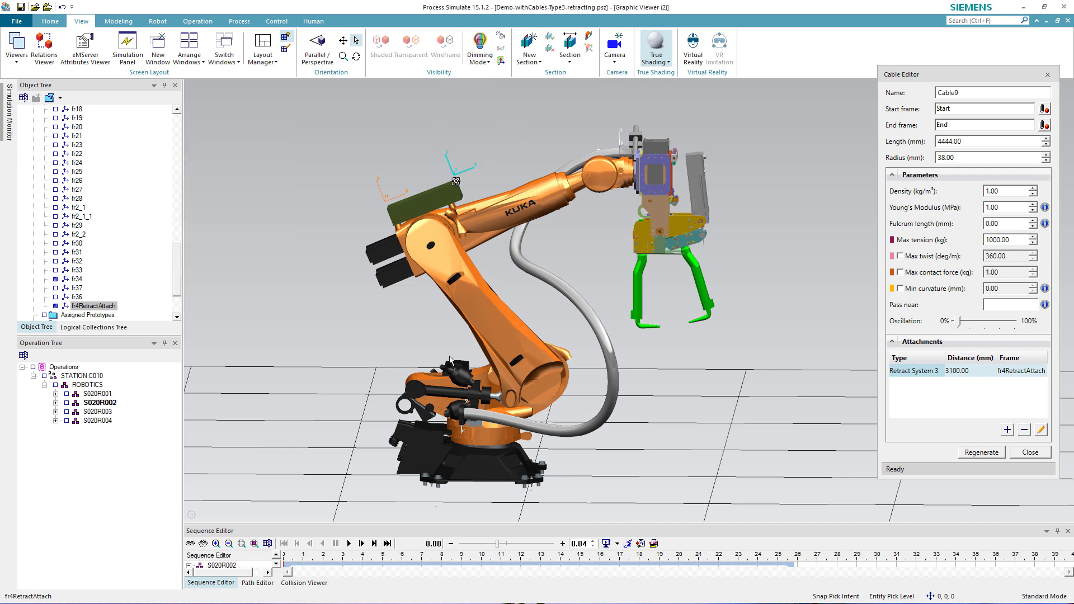
Regenerate Cable9 with the retract attachment, close the Cable Editor and play the simulation
click(998, 454)
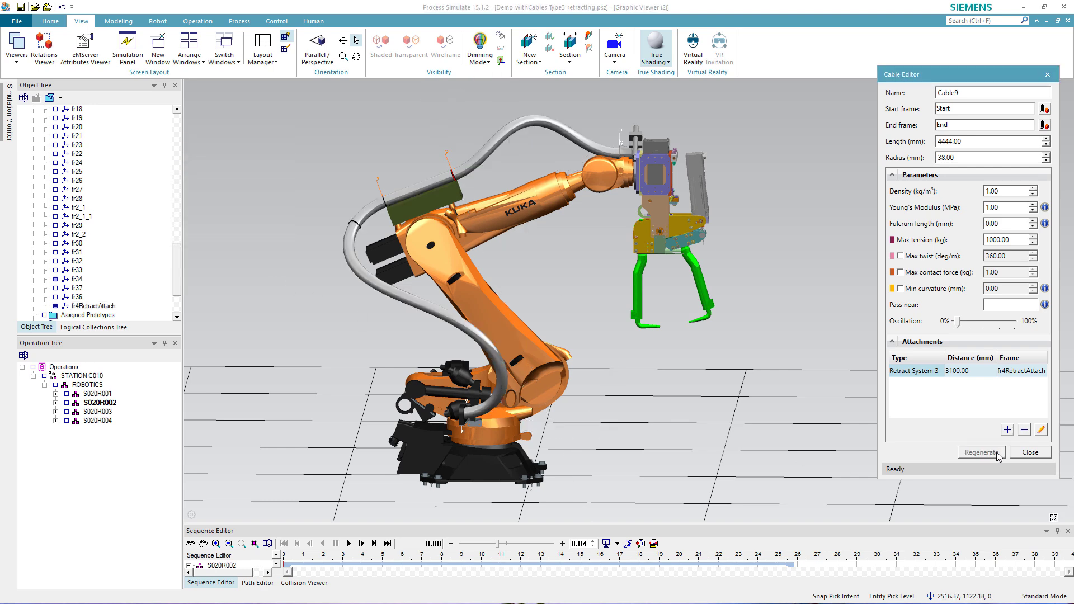
click(1028, 452)
click(356, 543)
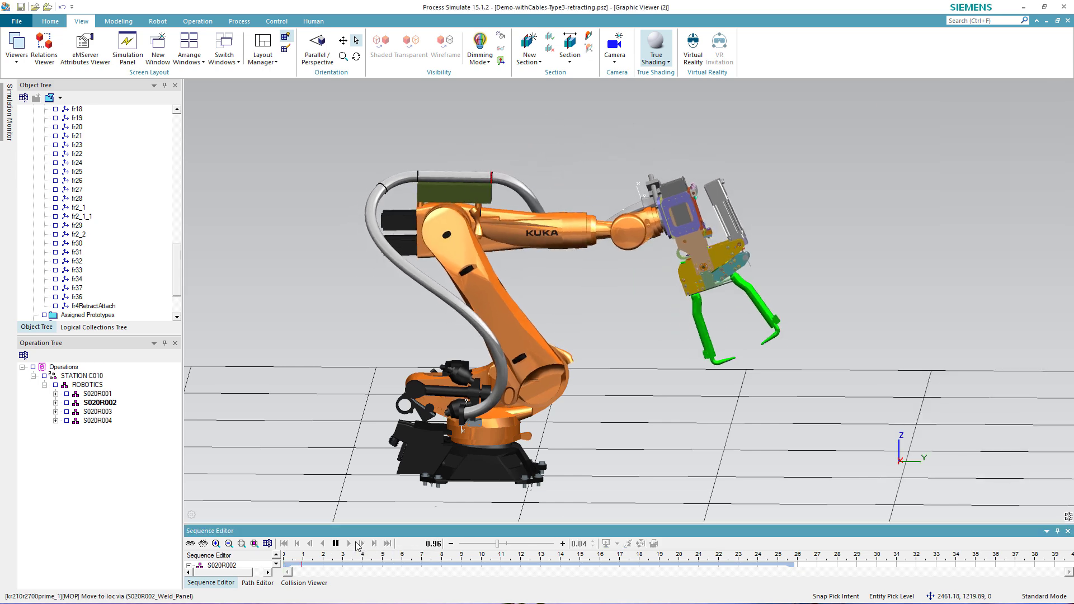